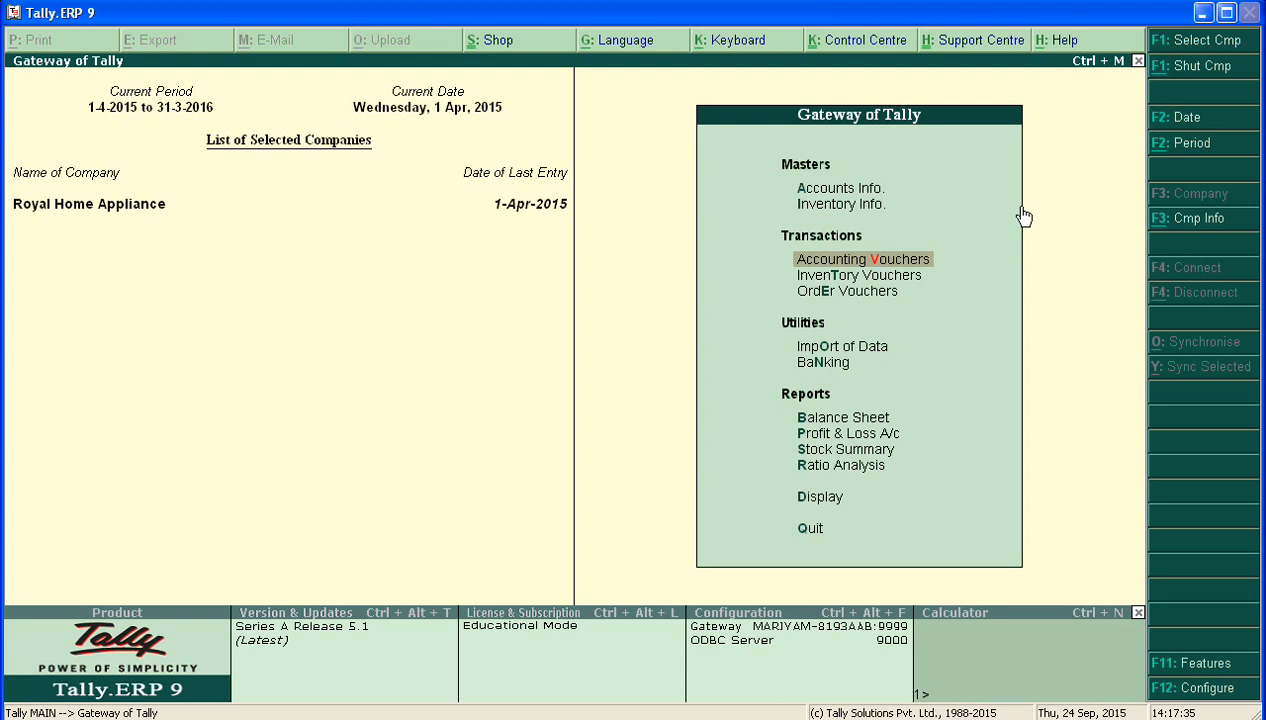
# Review the company's inventory features through to the tracking number and rejection note options, and accept the existing settings
pyautogui.press('F11')
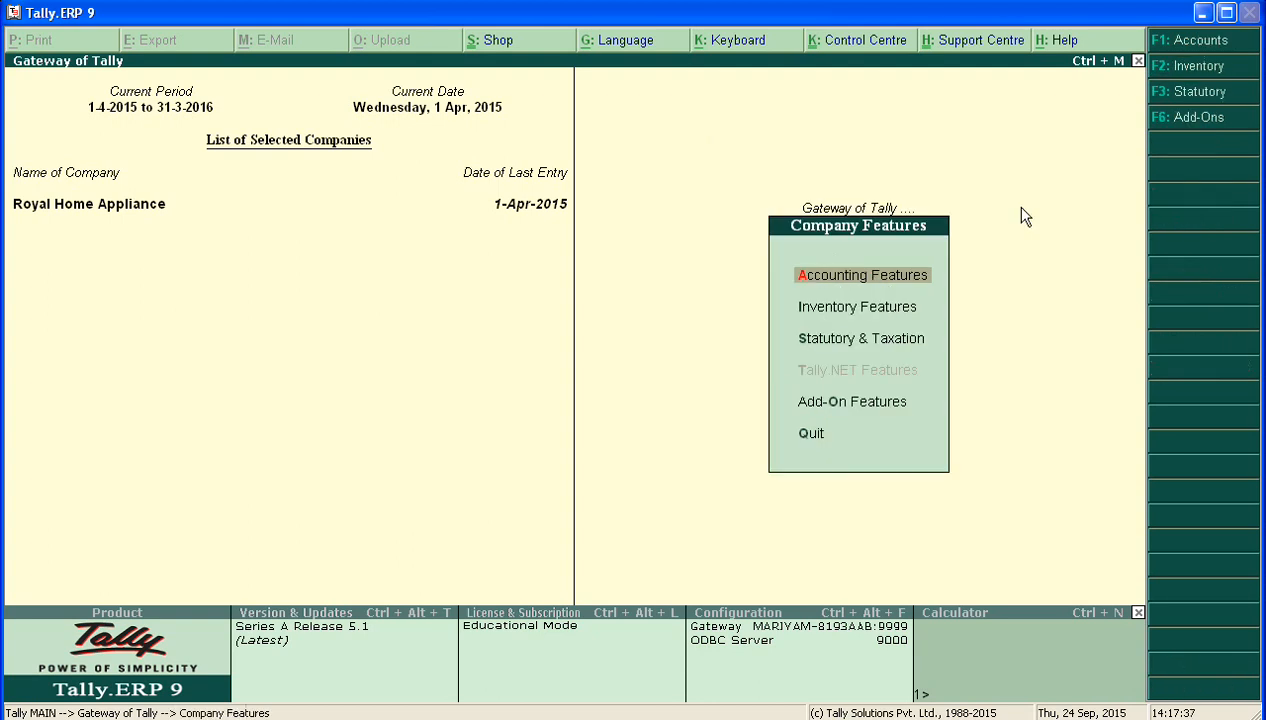
pyautogui.press('Down')
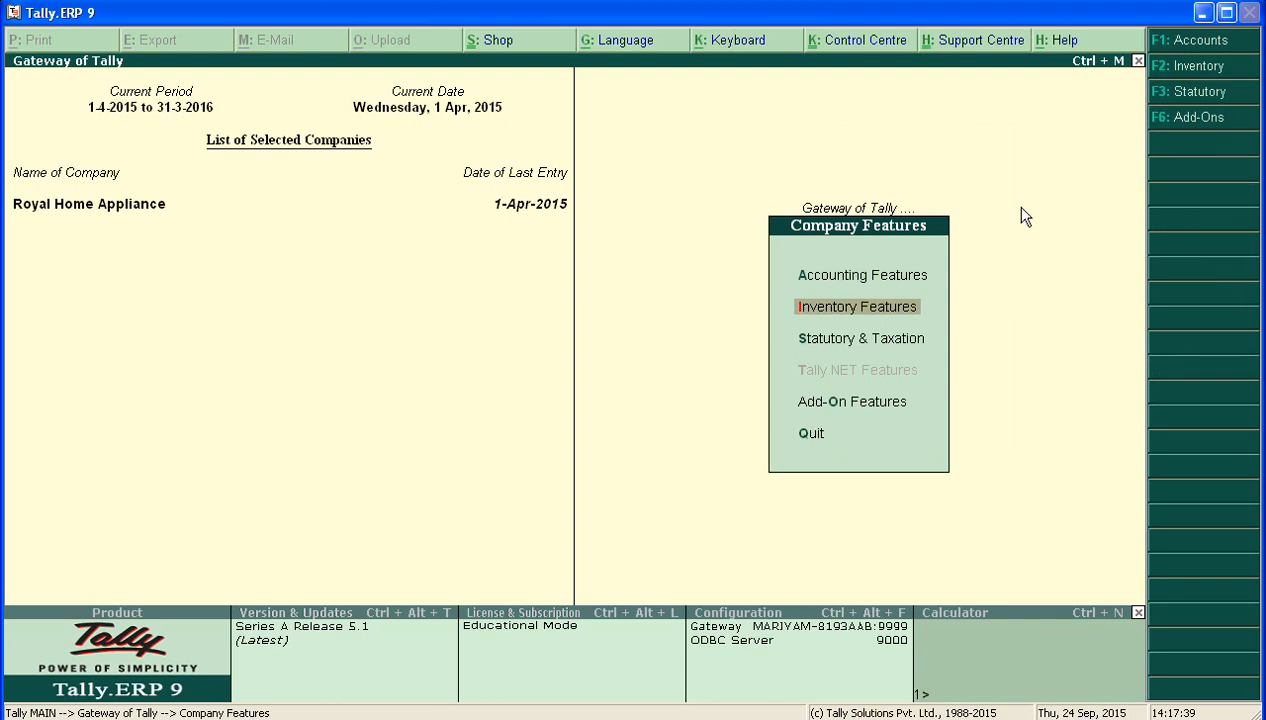
pyautogui.press('Return')
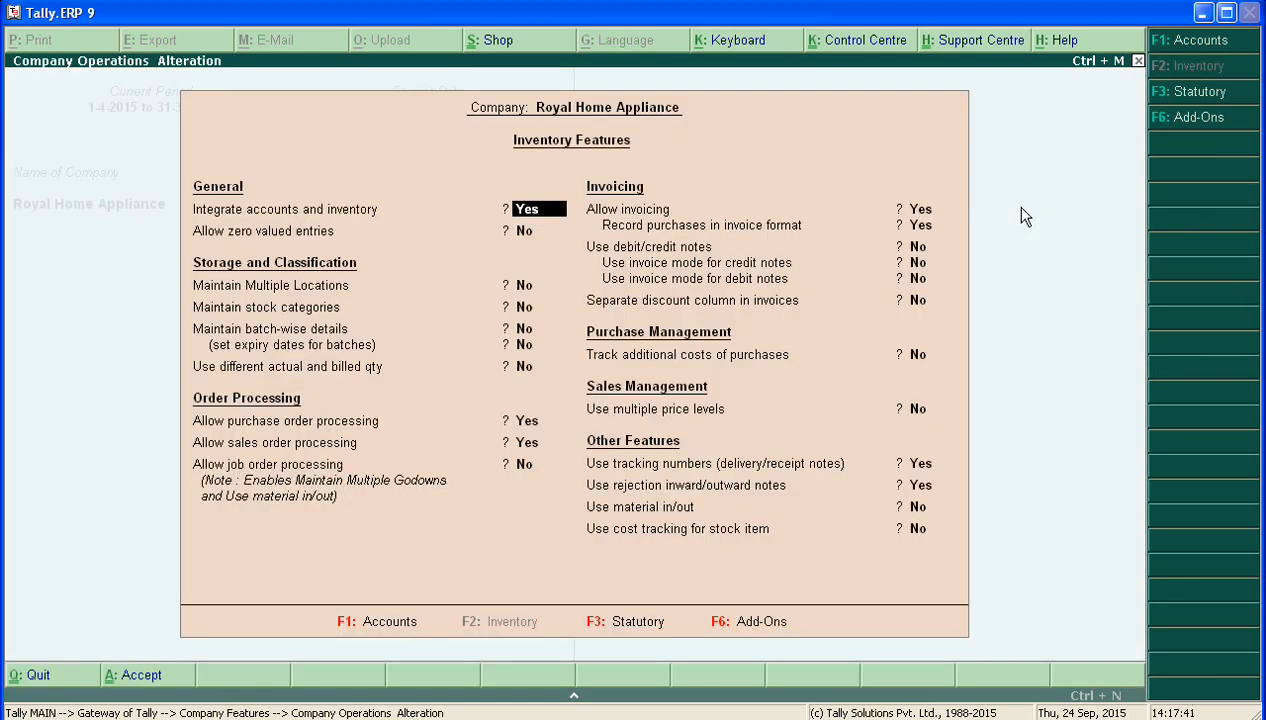
pyautogui.press('Return')
pyautogui.press('Return')
pyautogui.press('Return')
pyautogui.press('Return')
pyautogui.press('Return')
pyautogui.press('Return')
pyautogui.press('Return')
pyautogui.press('Return')
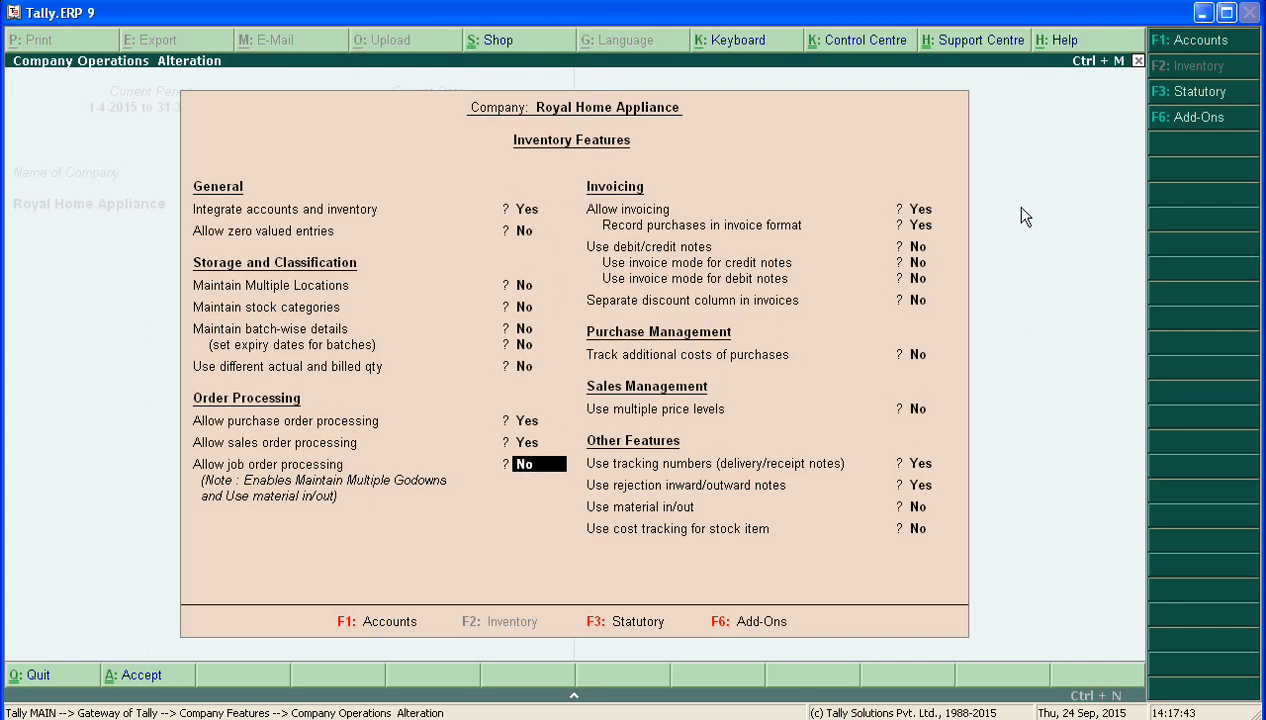
pyautogui.press('Return')
pyautogui.press('Return')
pyautogui.press('Return')
pyautogui.press('Return')
pyautogui.press('Return')
pyautogui.press('Return')
pyautogui.press('Return')
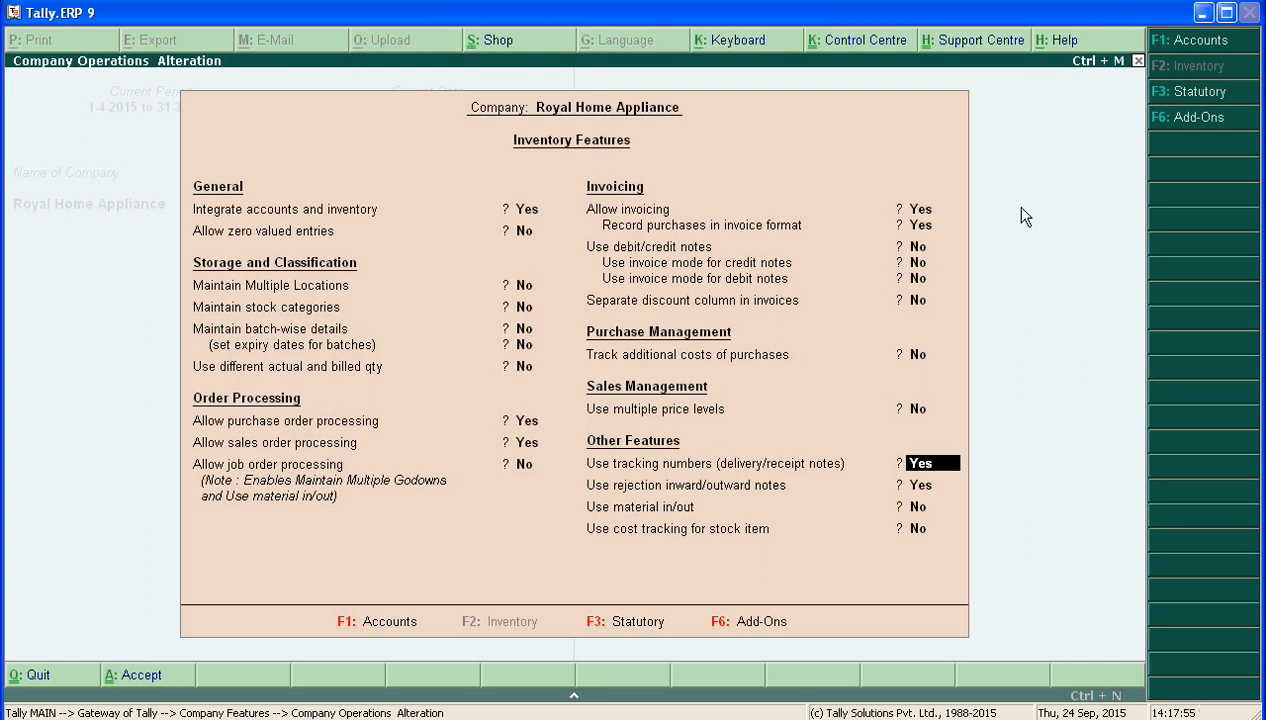
pyautogui.press('Return')
pyautogui.press('Return')
pyautogui.press('Return')
pyautogui.press('Return')
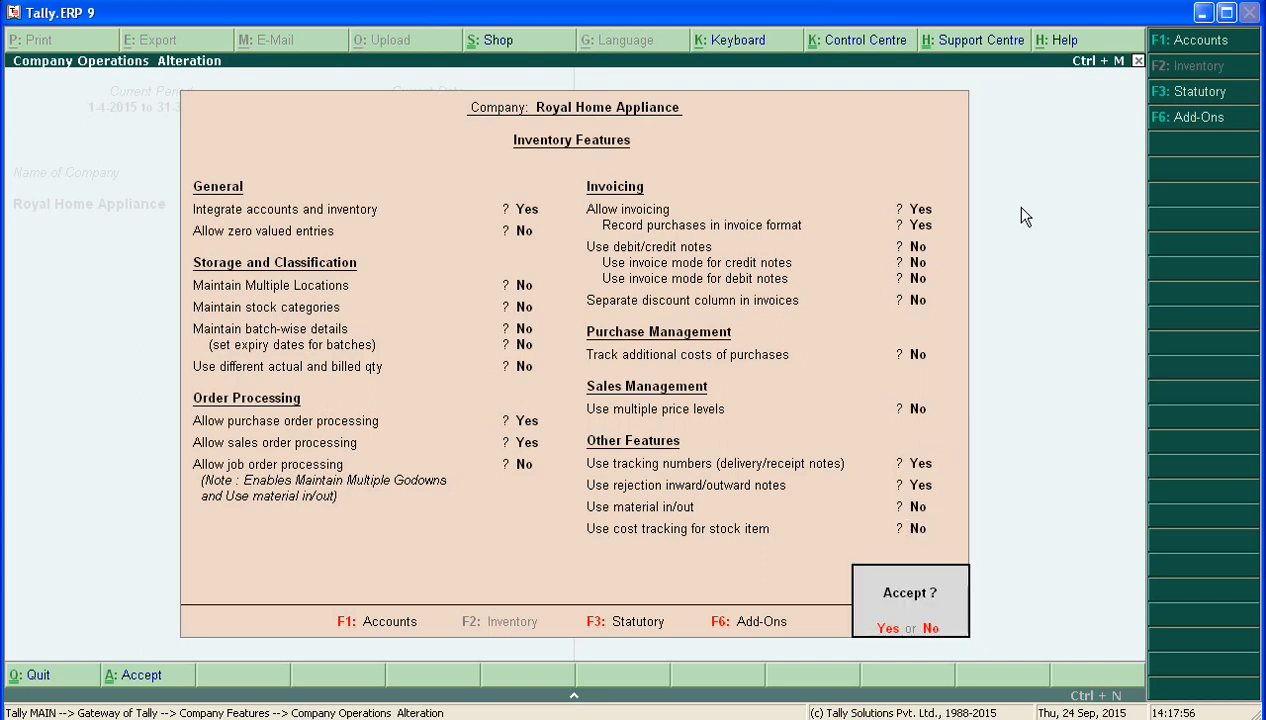
pyautogui.press('Return')
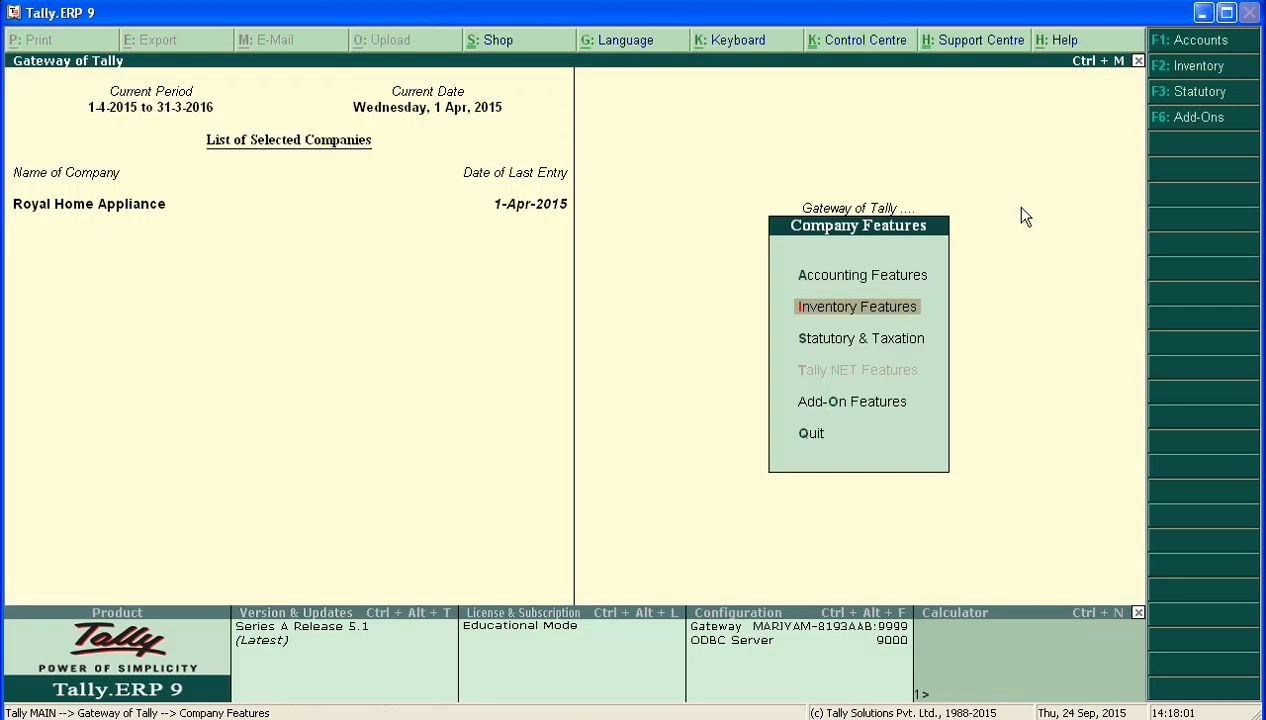
pyautogui.press('Escape')
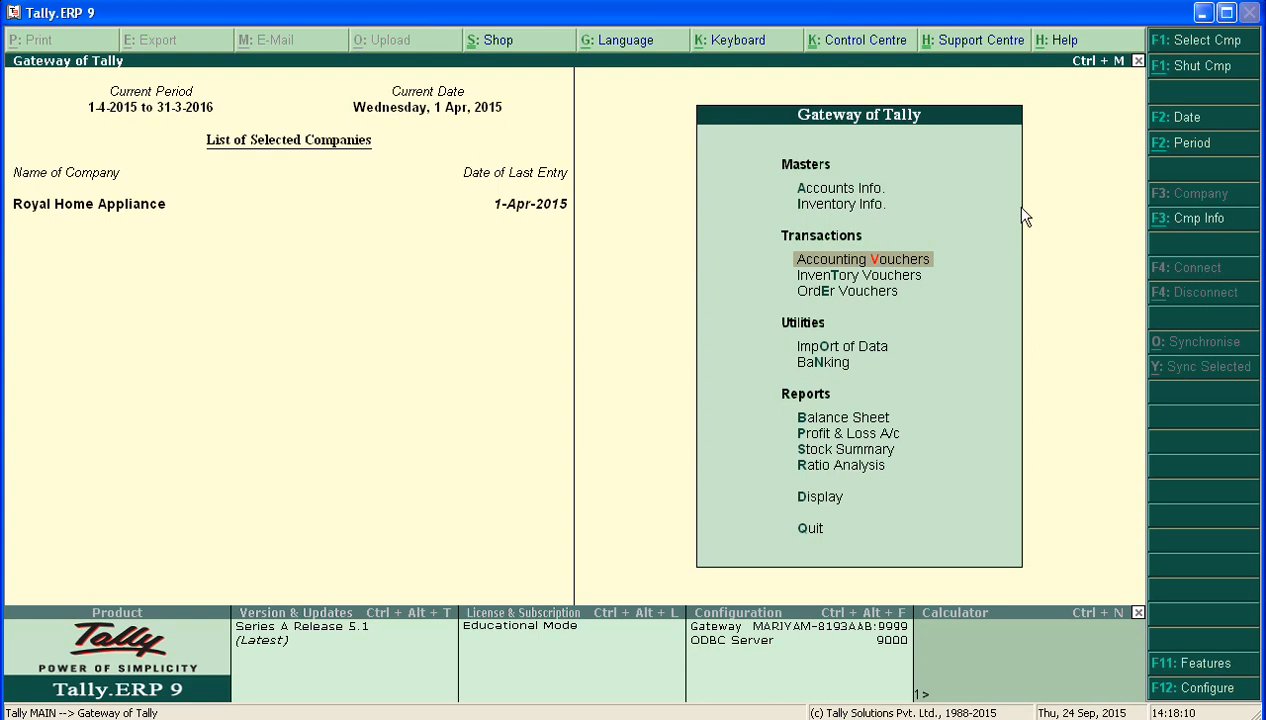
# Start a delivery note with reference sales/123456 and Rupoyan Store as the party account
pyautogui.press('Return')
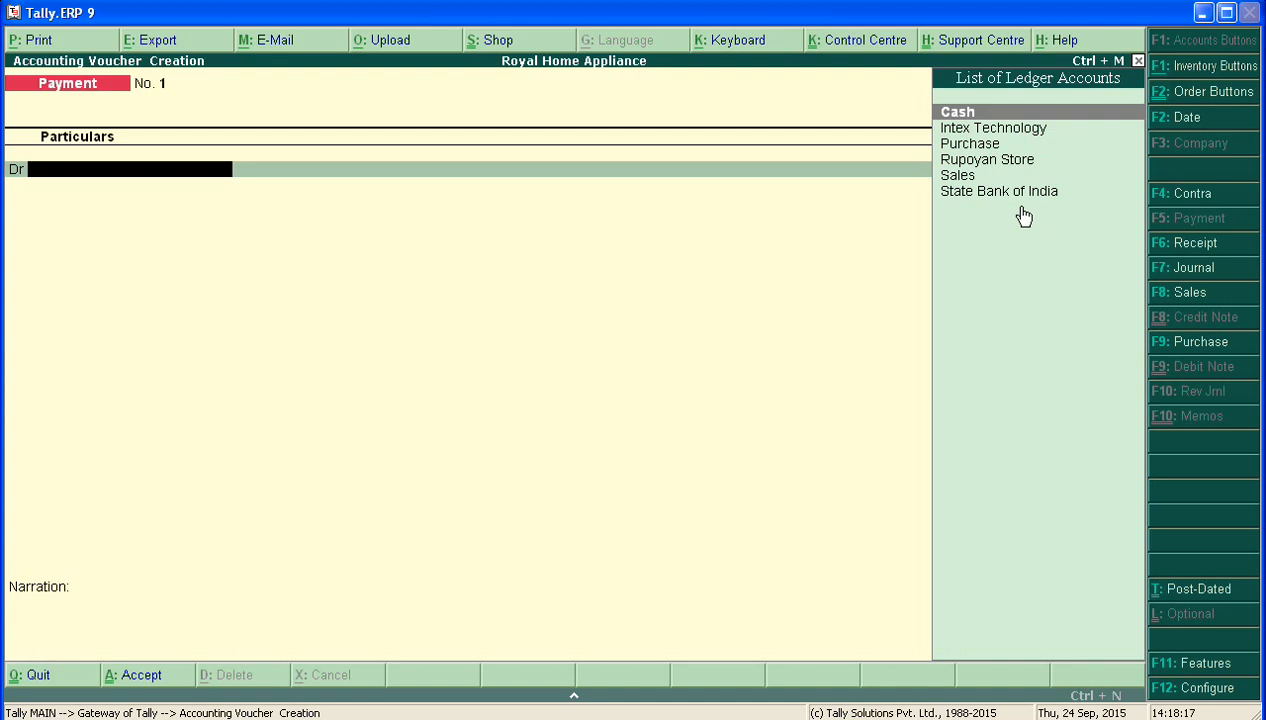
pyautogui.hotkey('alt', 'F8')
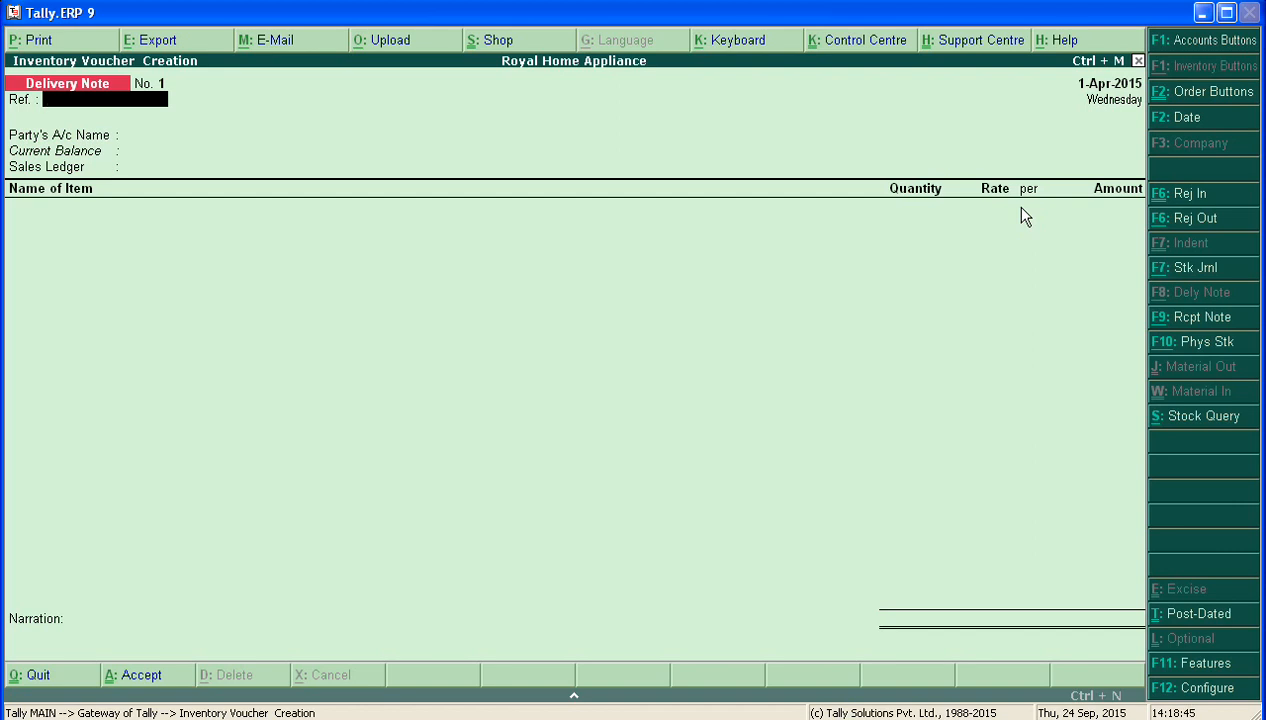
pyautogui.write('sales/123456')
pyautogui.press('Return')
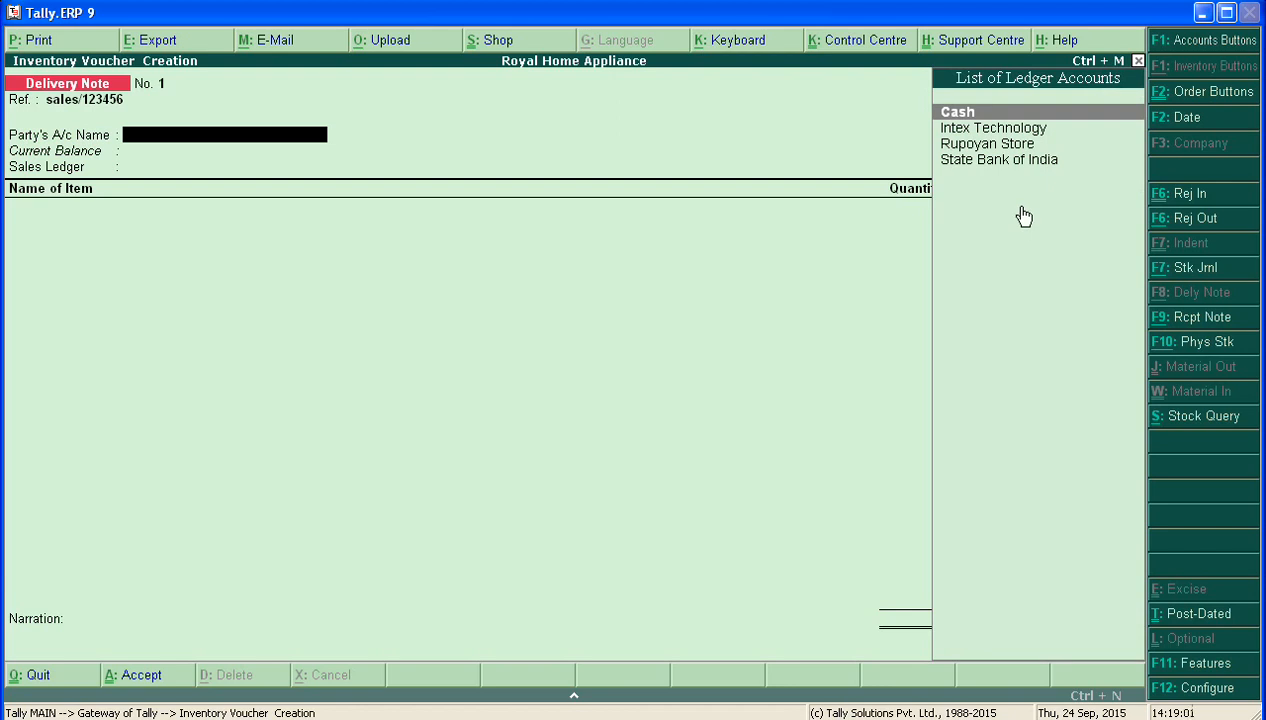
pyautogui.press('Down')
pyautogui.press('Down')
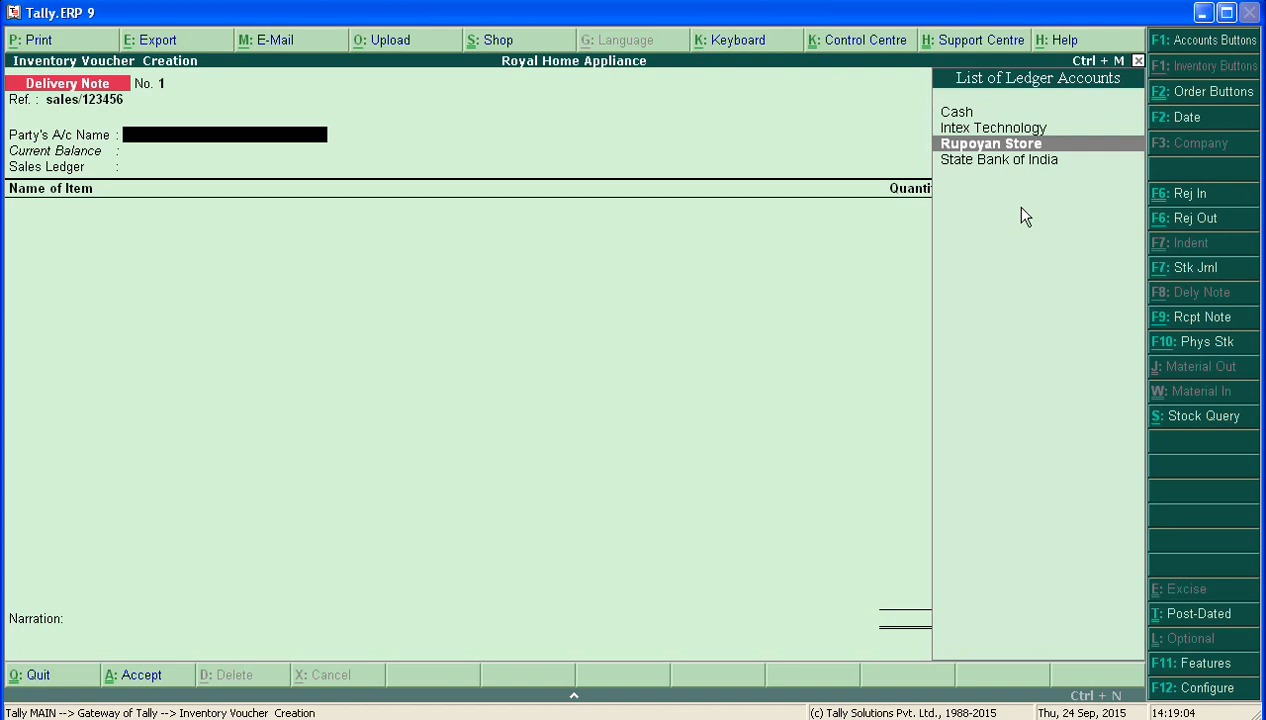
pyautogui.press('Return')
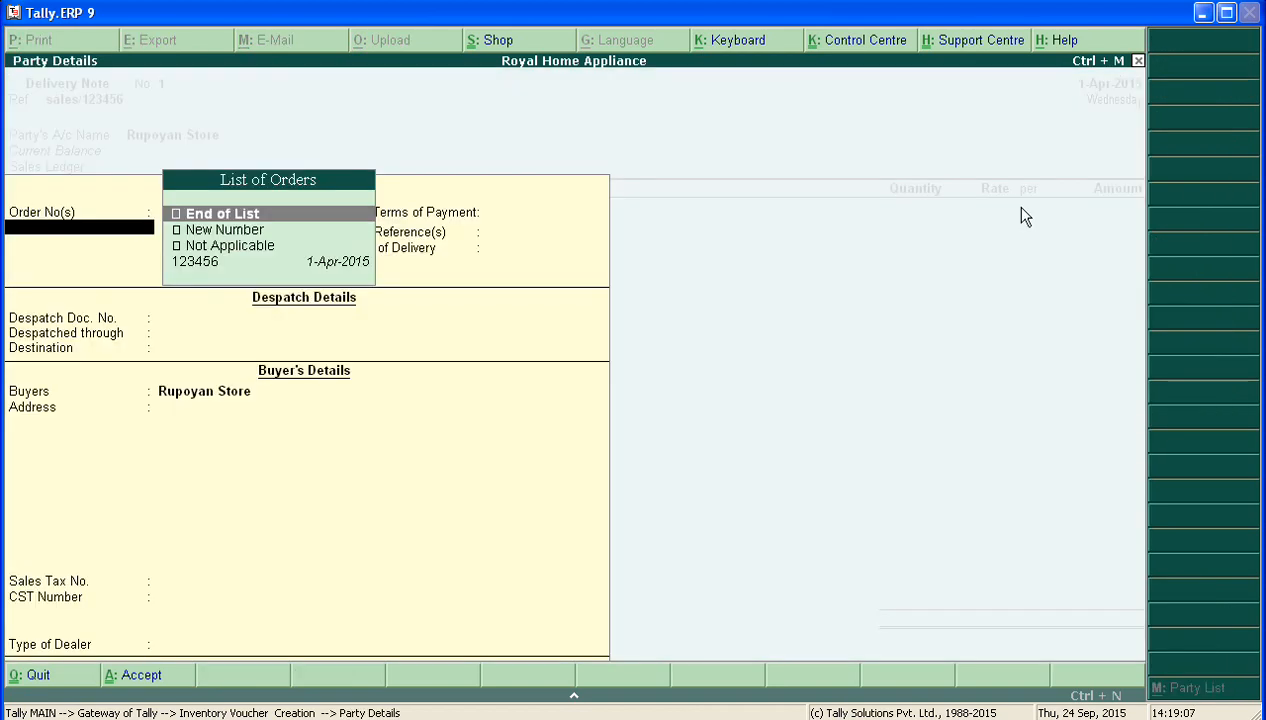
# Link the delivery note to the party's pending sales order dated 1-Apr-2015 and end the order list
pyautogui.press('Down')
pyautogui.press('Down')
pyautogui.press('Down')
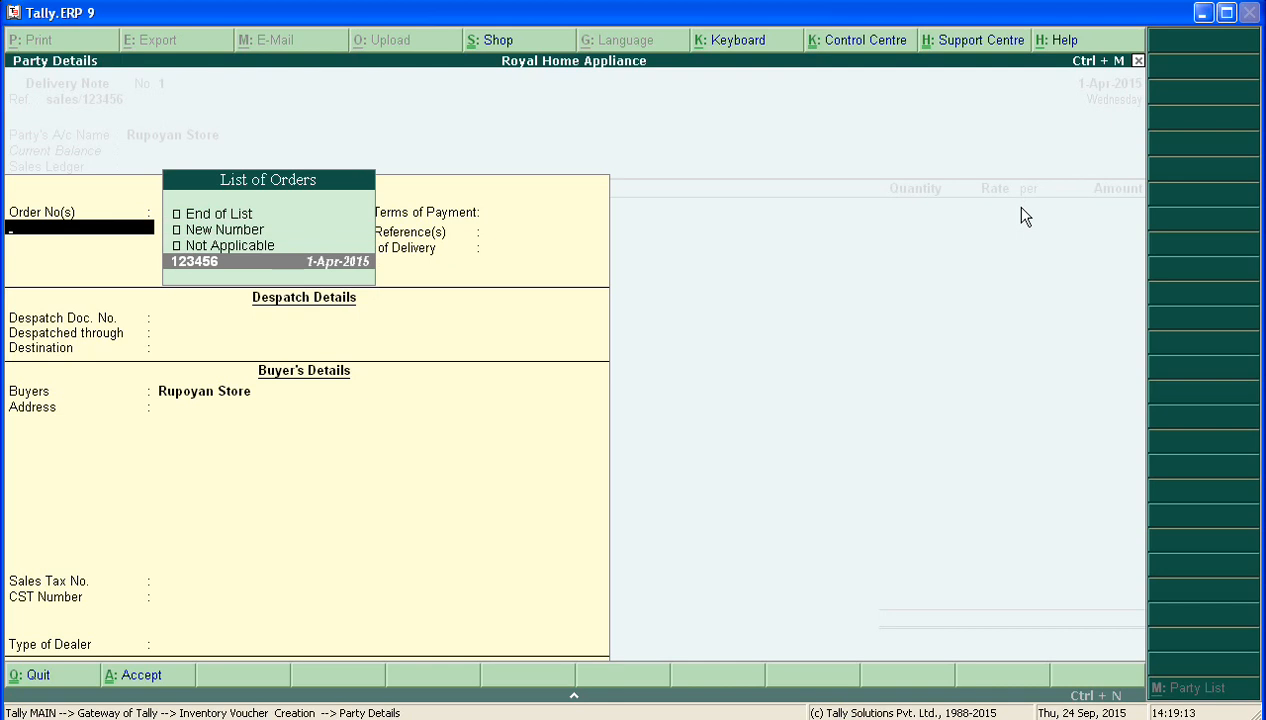
pyautogui.press('Return')
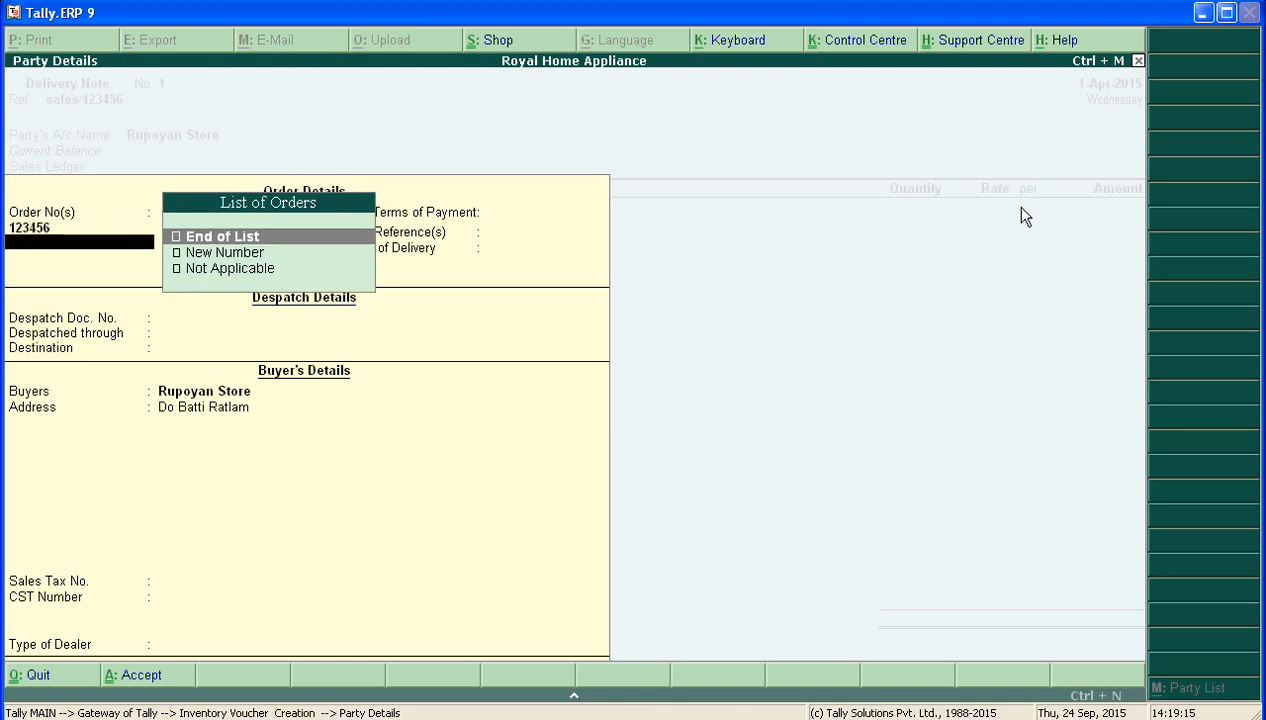
pyautogui.press('Return')
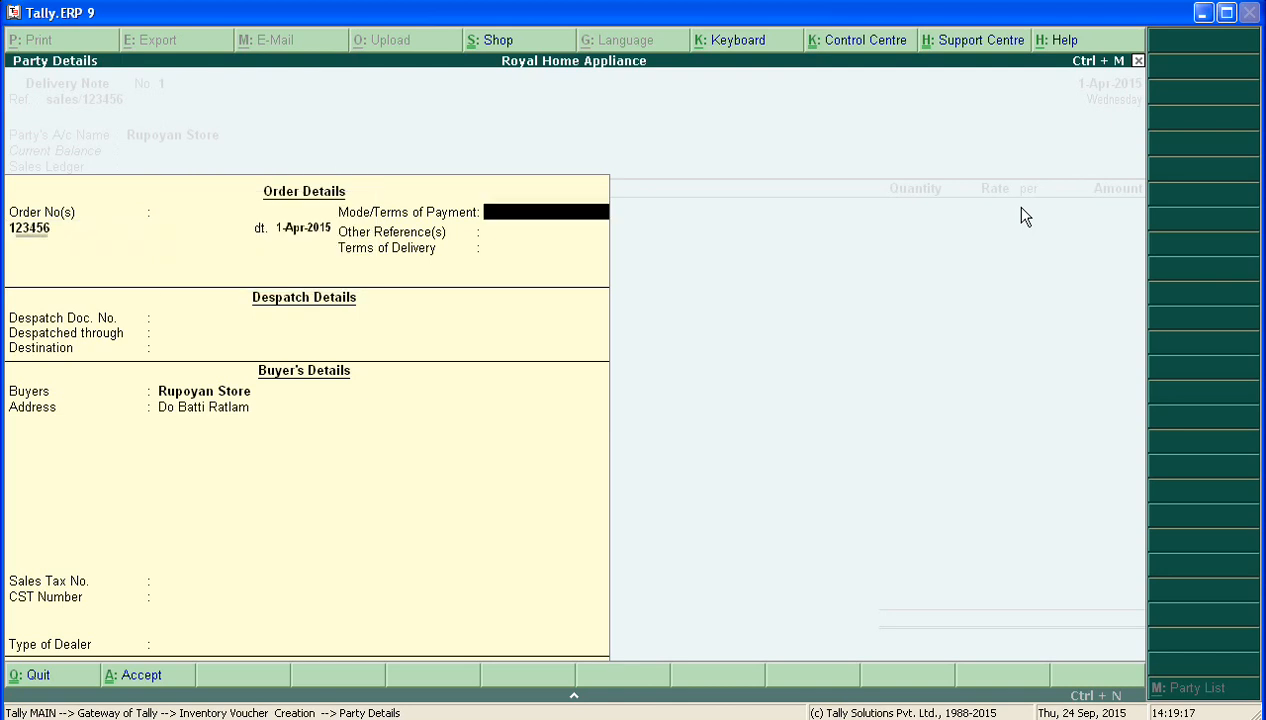
# Leave the remaining party details blank with dealer type Not Applicable, and use Sales as the sales ledger
pyautogui.press('Return')
pyautogui.press('Return')
pyautogui.press('Return')
pyautogui.press('Return')
pyautogui.press('Return')
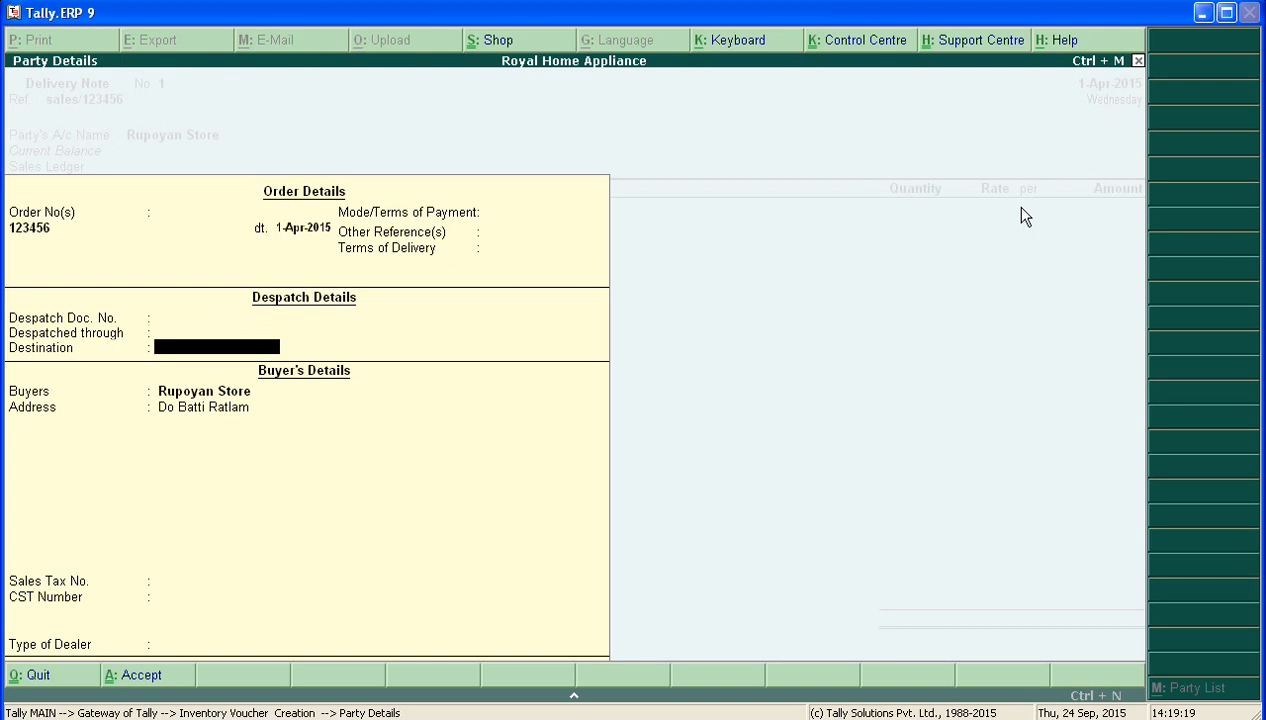
pyautogui.press('Return')
pyautogui.press('Return')
pyautogui.press('Return')
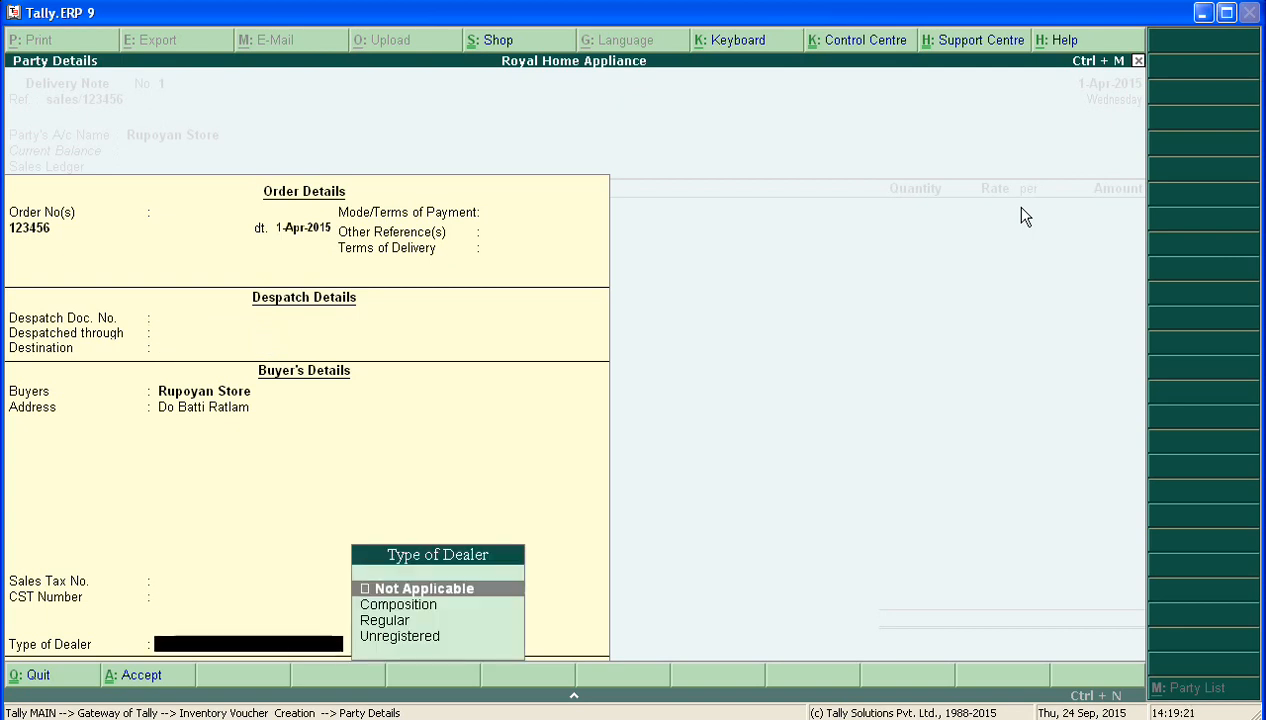
pyautogui.press('Return')
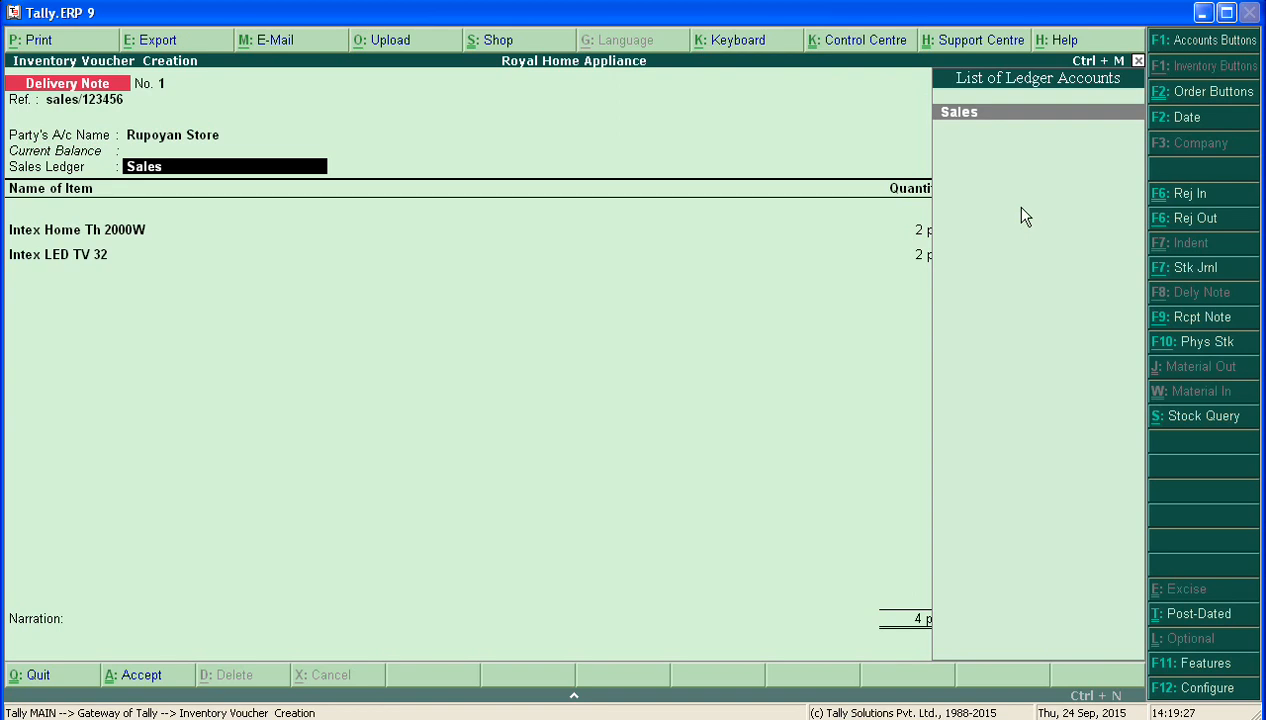
pyautogui.press('Return')
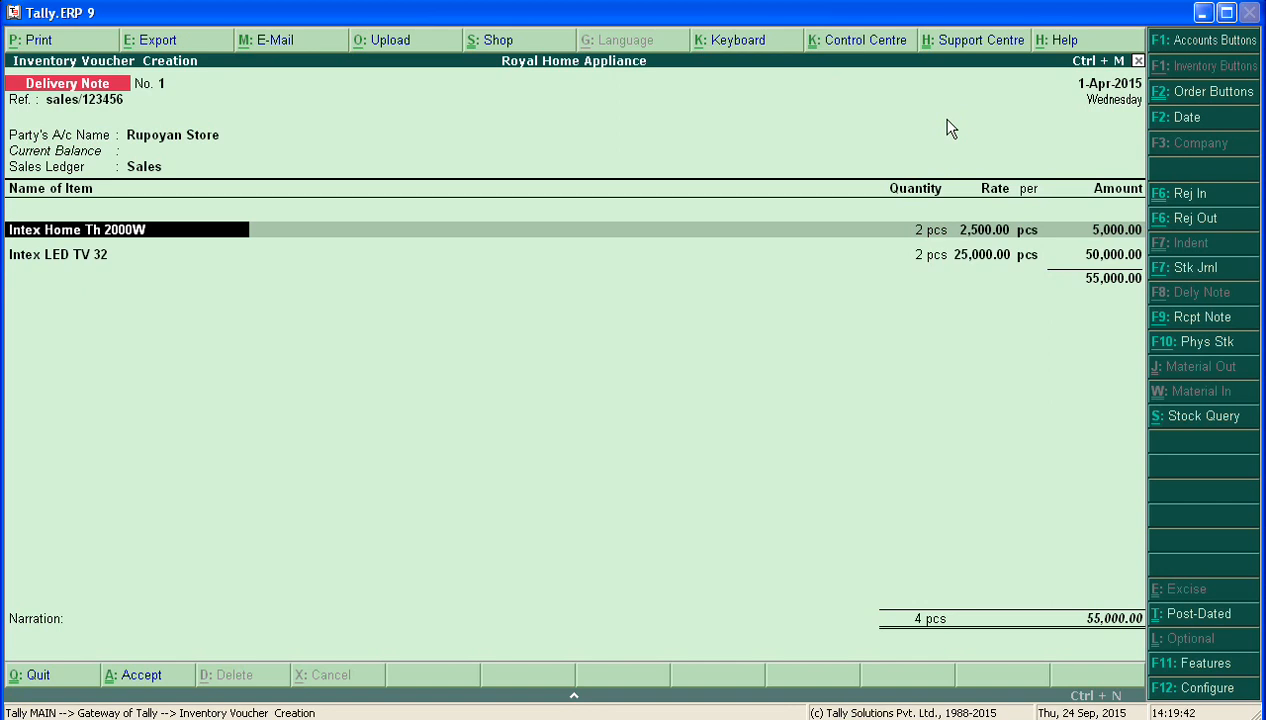
# Allocate the Intex Home Th 2000W item to tracking number sales/123456 and its pending order, accepting 2 pcs at 2,500.00
pyautogui.press('Return')
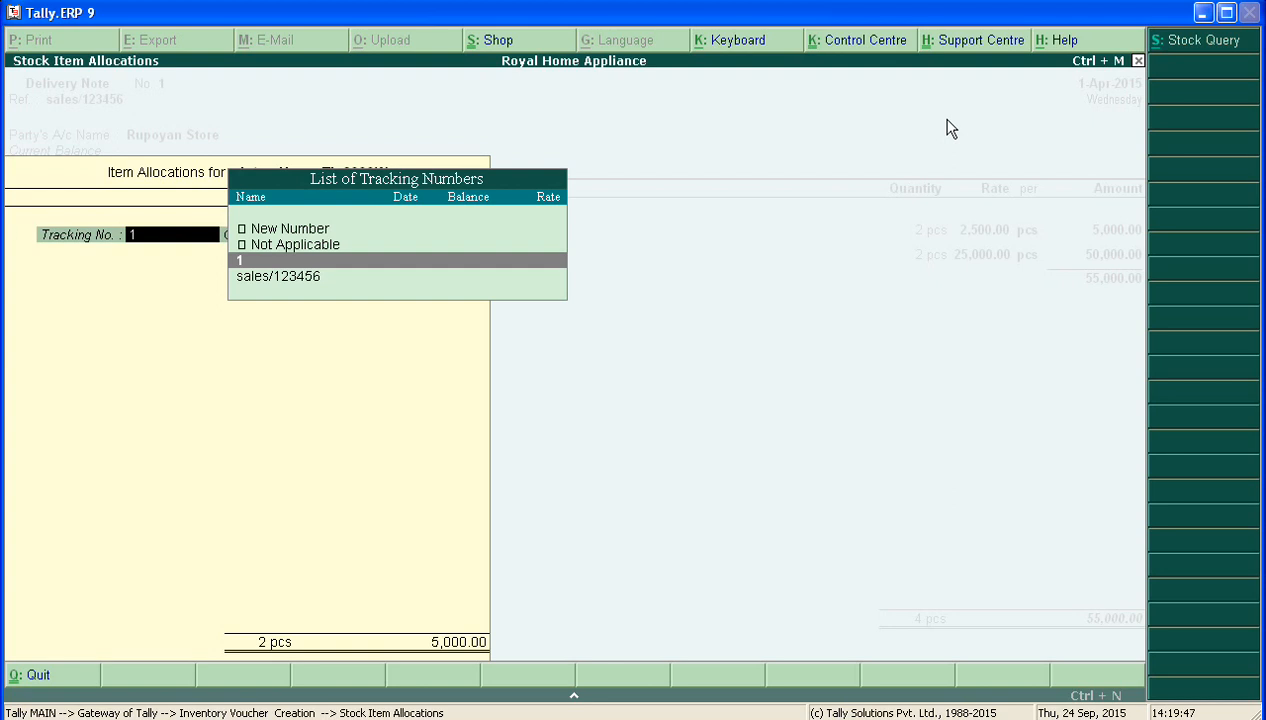
pyautogui.press('Escape')
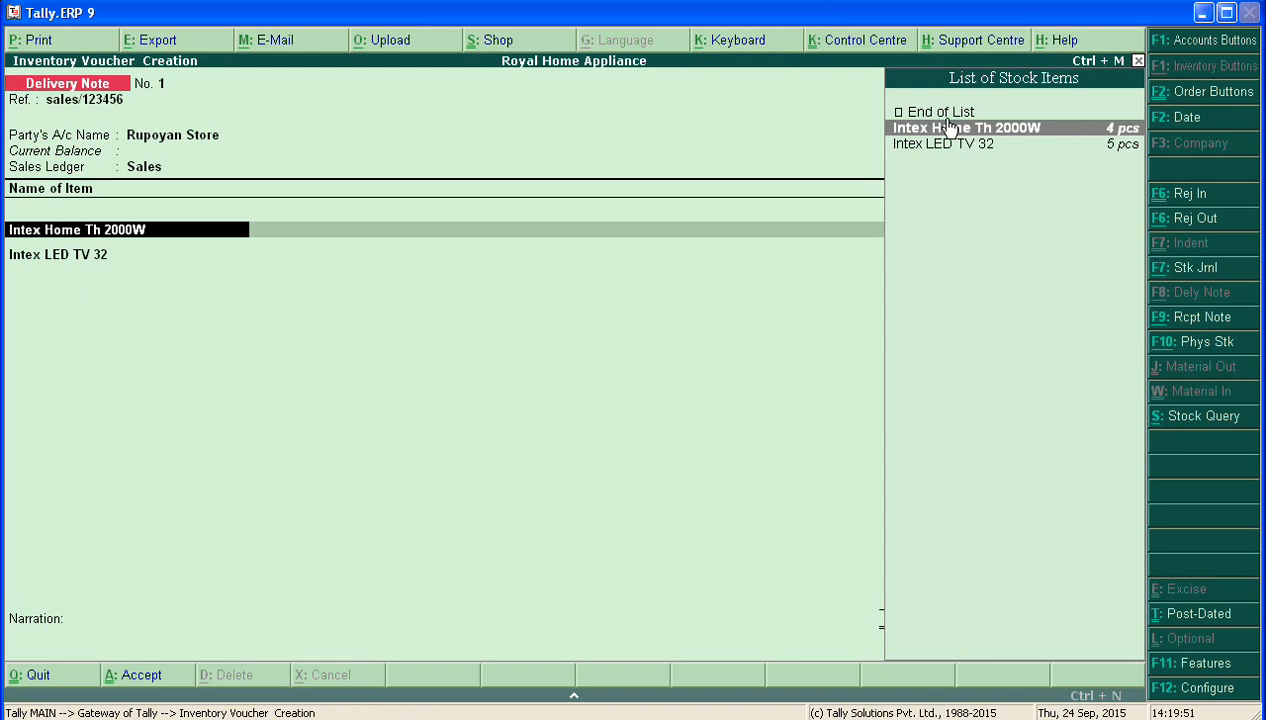
pyautogui.click(948, 128)
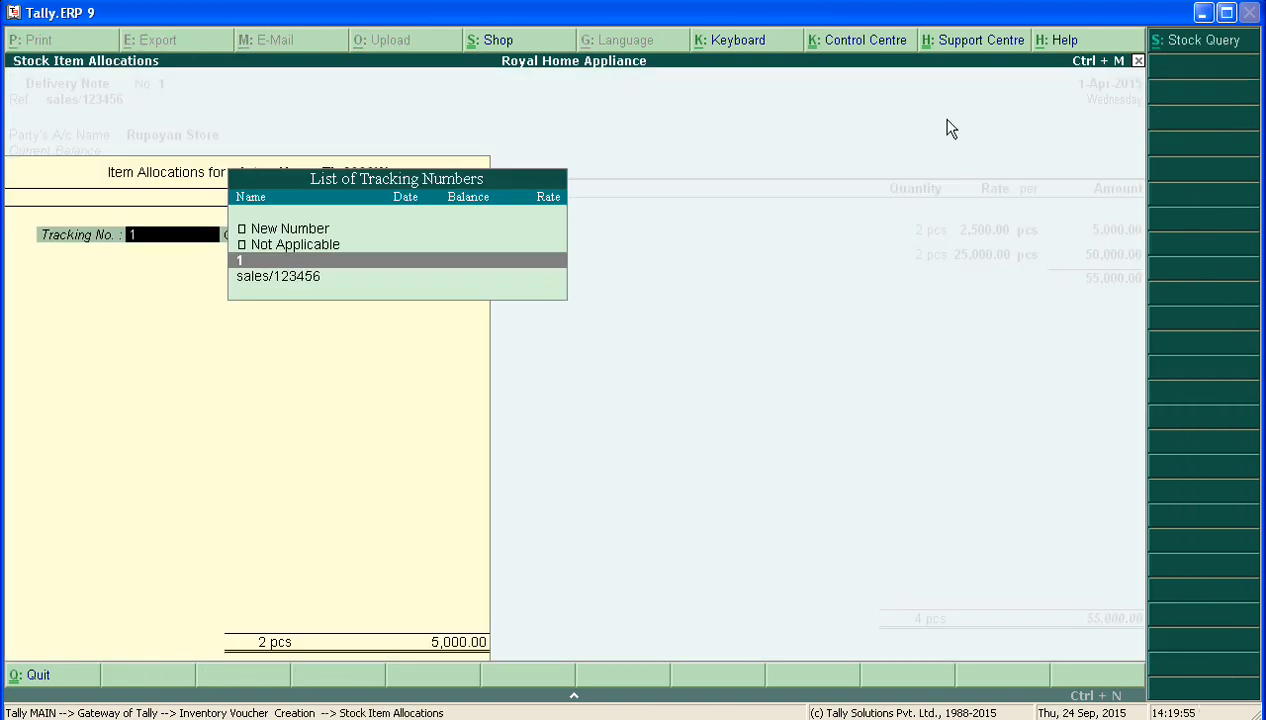
pyautogui.press('Down')
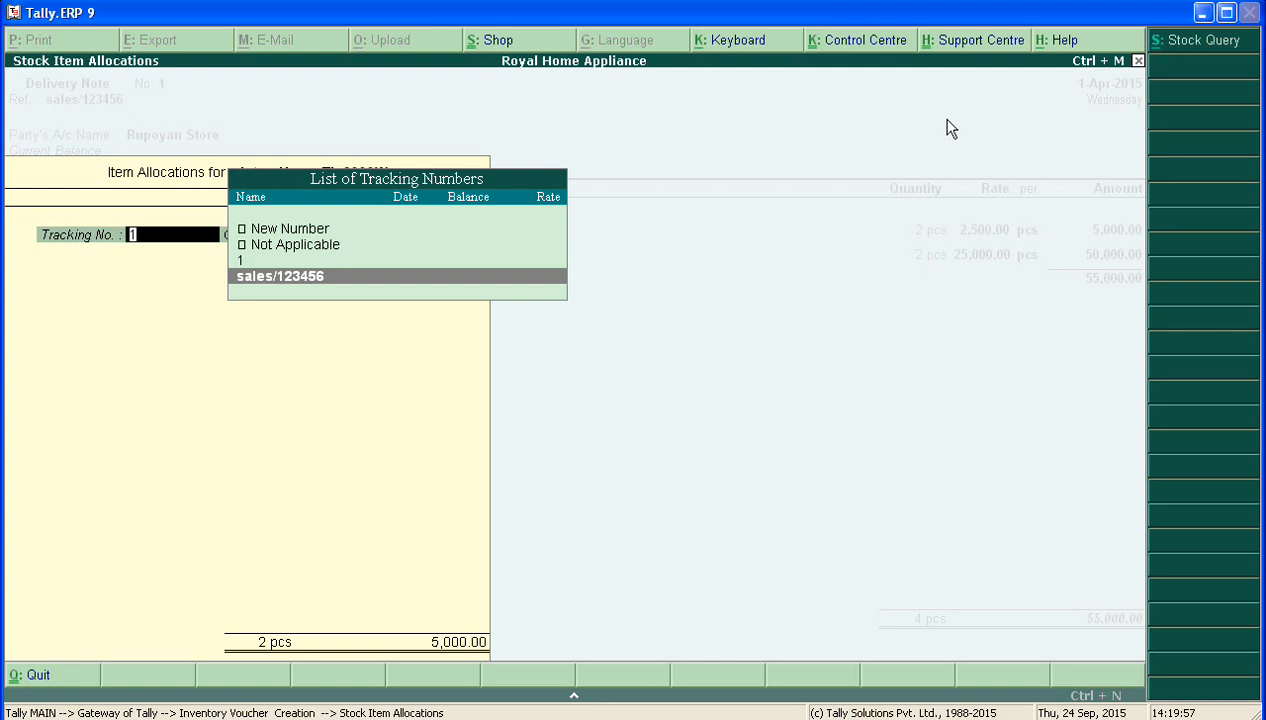
pyautogui.press('Return')
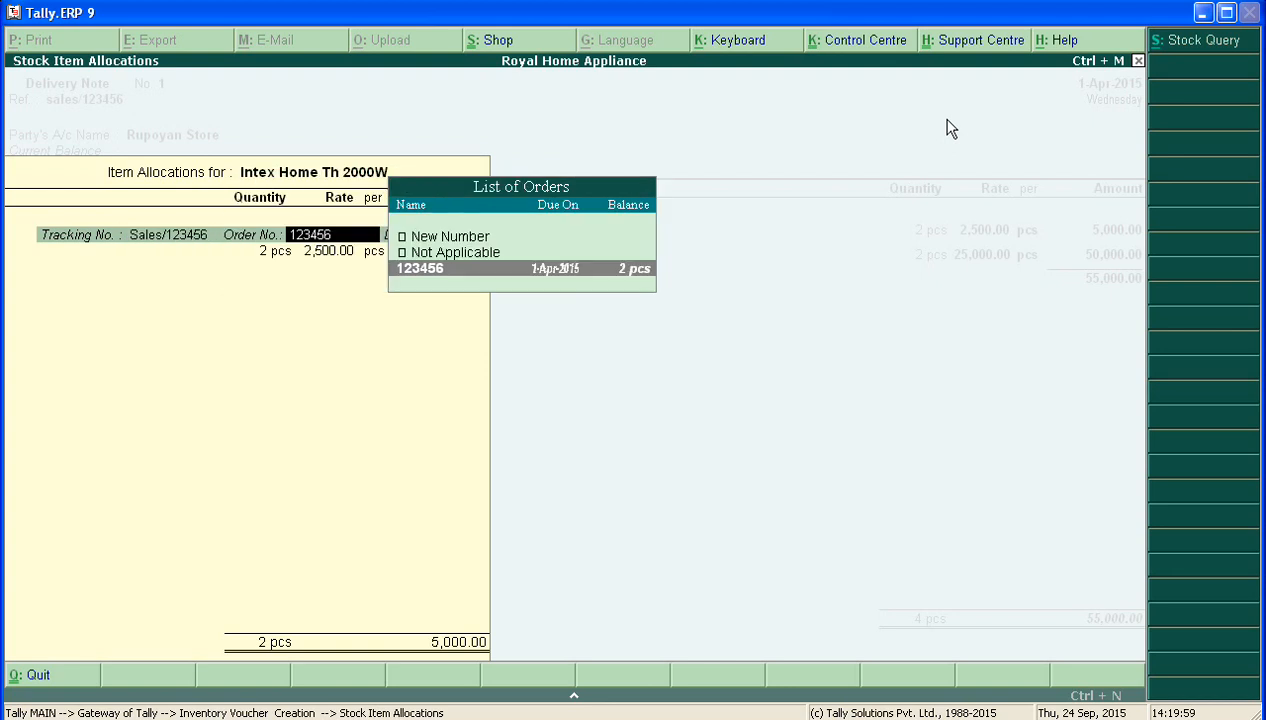
pyautogui.press('Return')
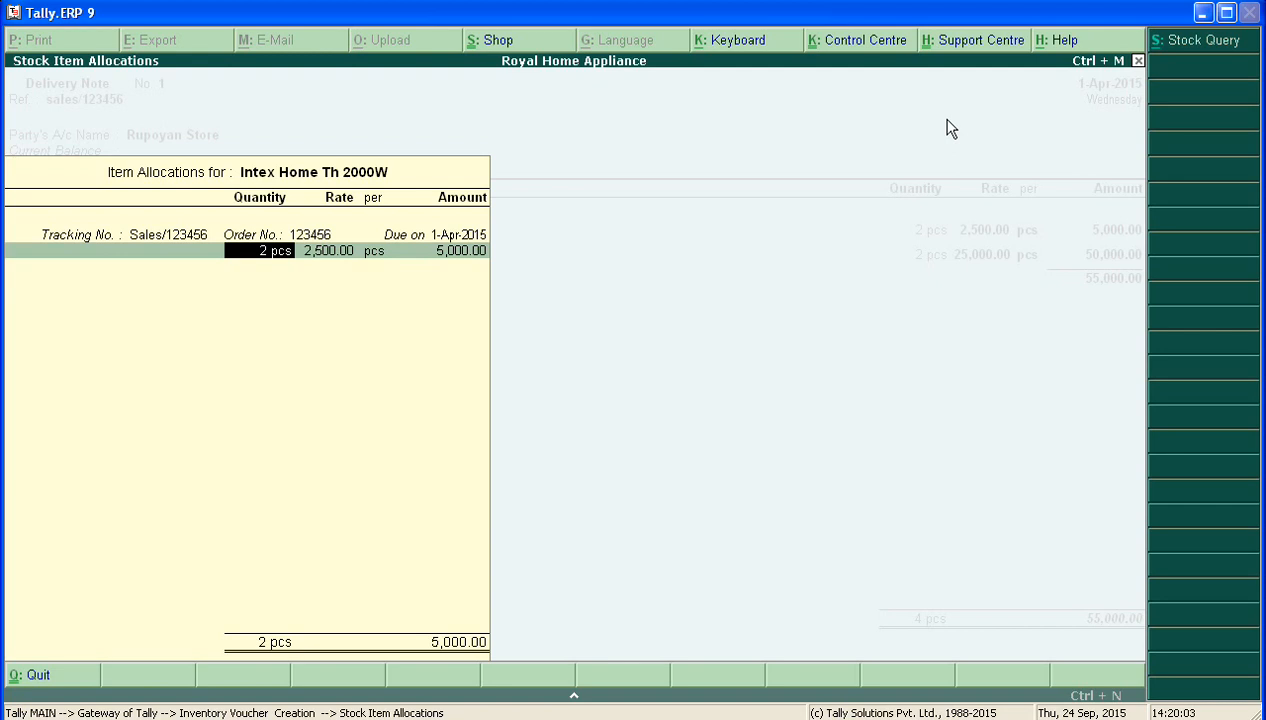
pyautogui.press('Return')
pyautogui.press('Return')
pyautogui.press('Return')
pyautogui.press('Return')
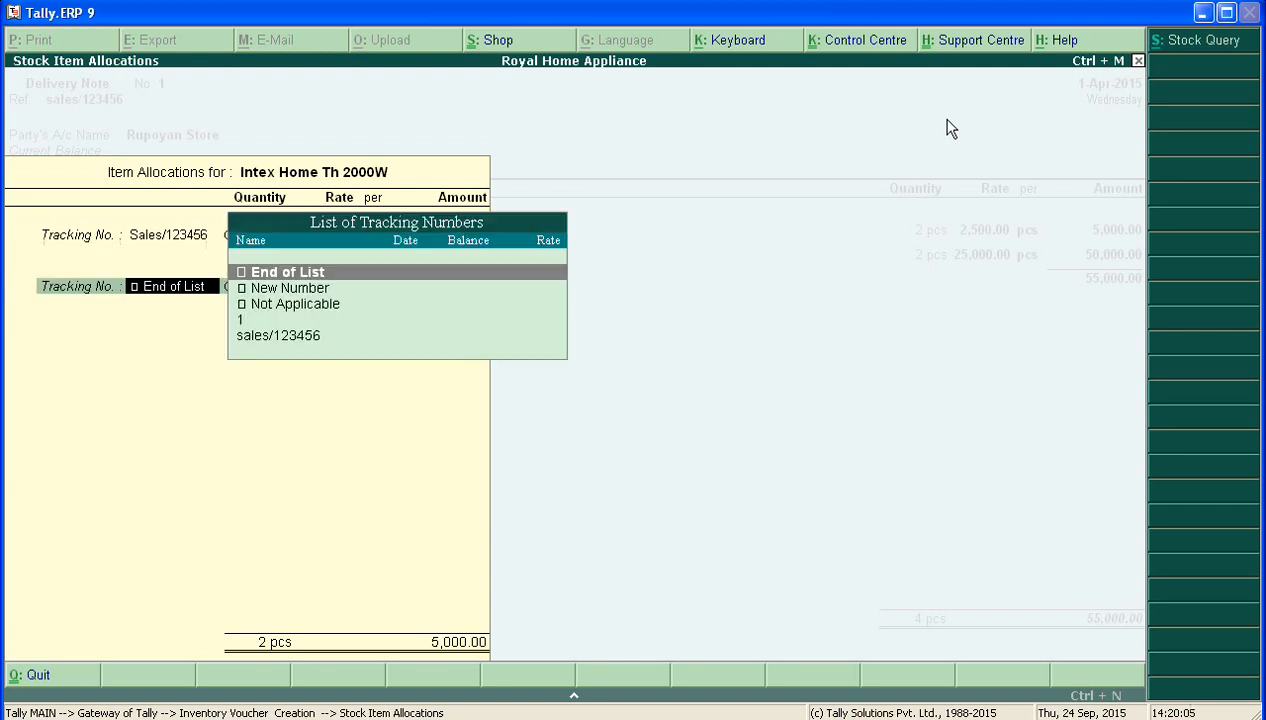
pyautogui.press('Return')
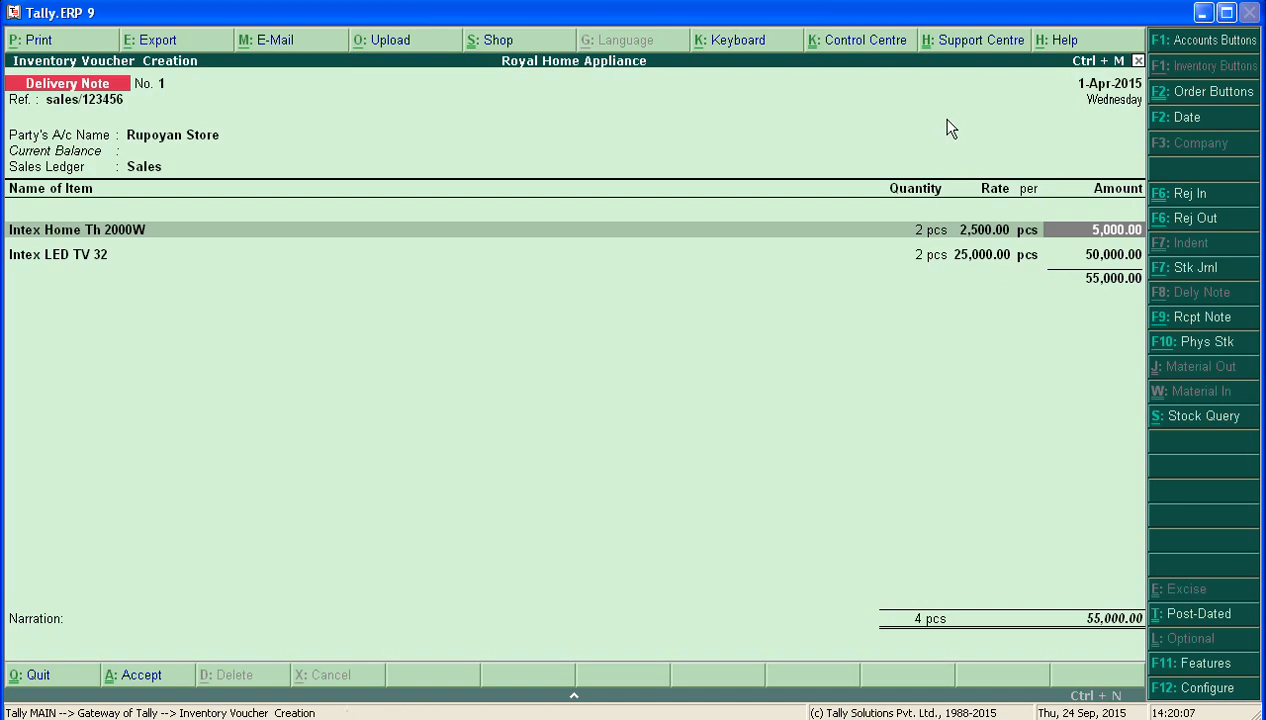
pyautogui.press('Return')
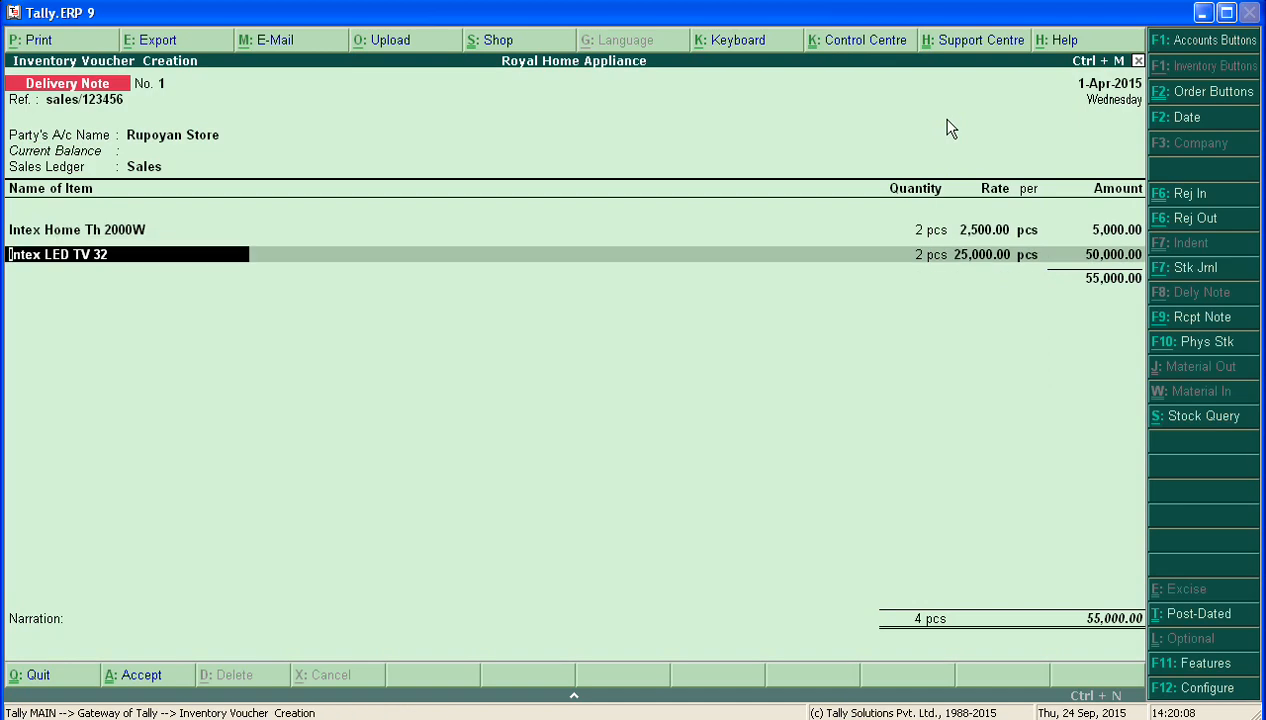
# Allocate the Intex LED TV 32 item to tracking number sales/123456 and its pending order, accepting 2 pcs at 25,000.00
pyautogui.press('Return')
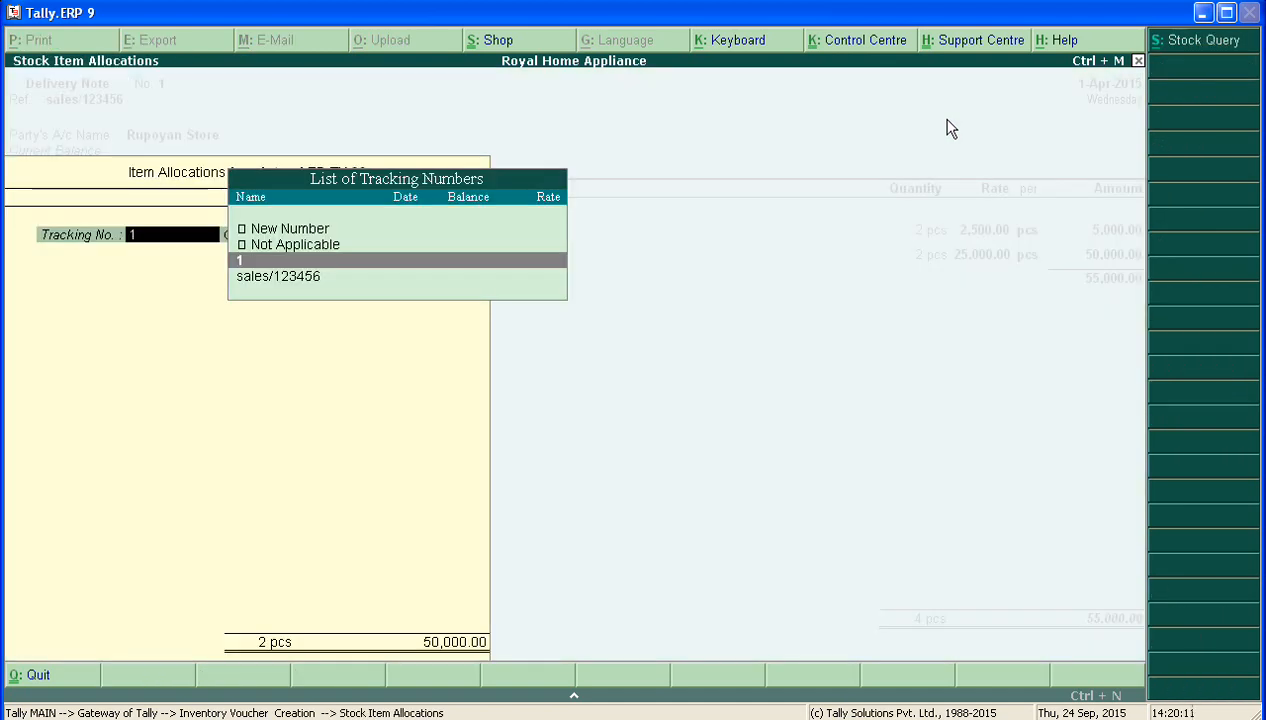
pyautogui.press('Down')
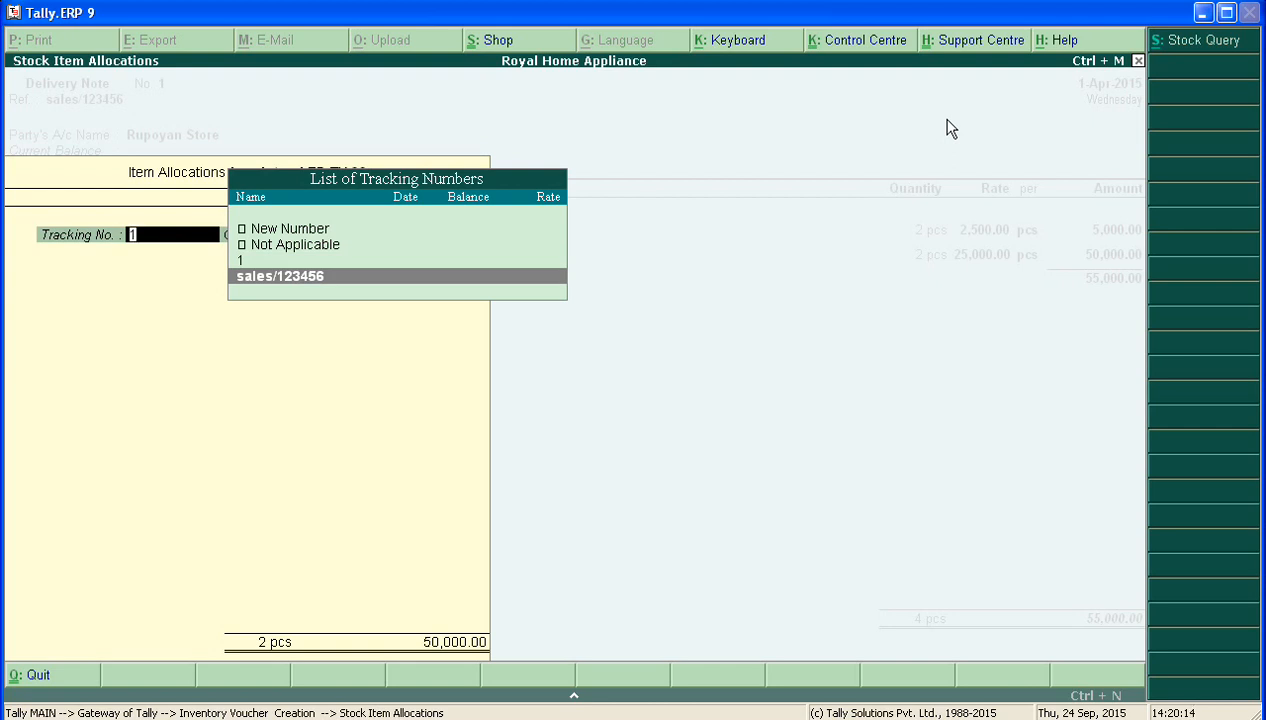
pyautogui.press('Return')
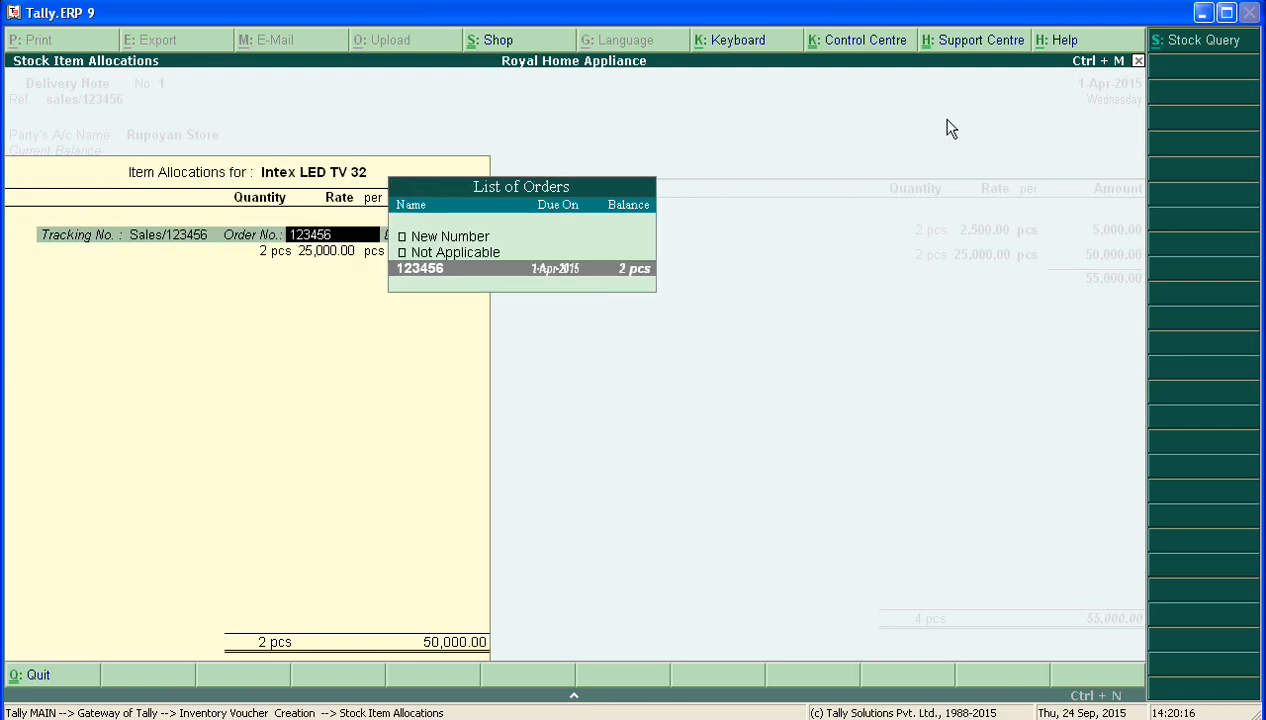
pyautogui.press('Return')
pyautogui.press('Return')
pyautogui.press('Return')
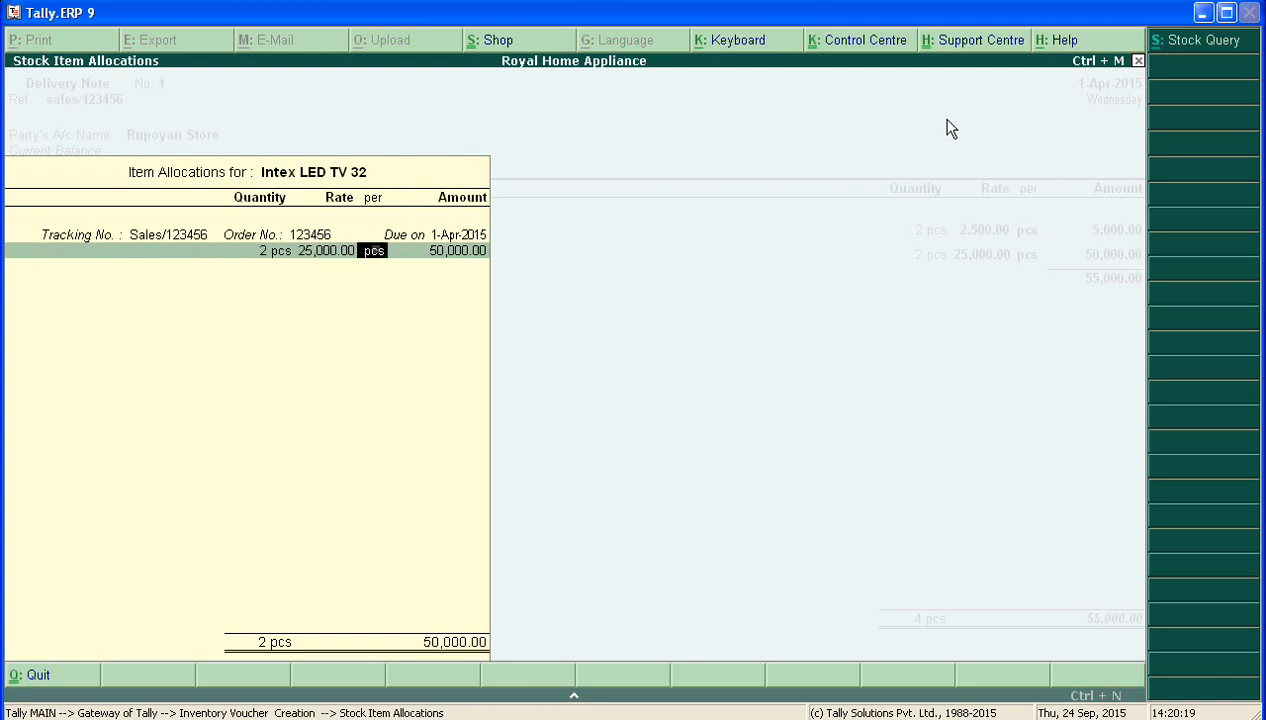
pyautogui.press('Return')
pyautogui.press('Return')
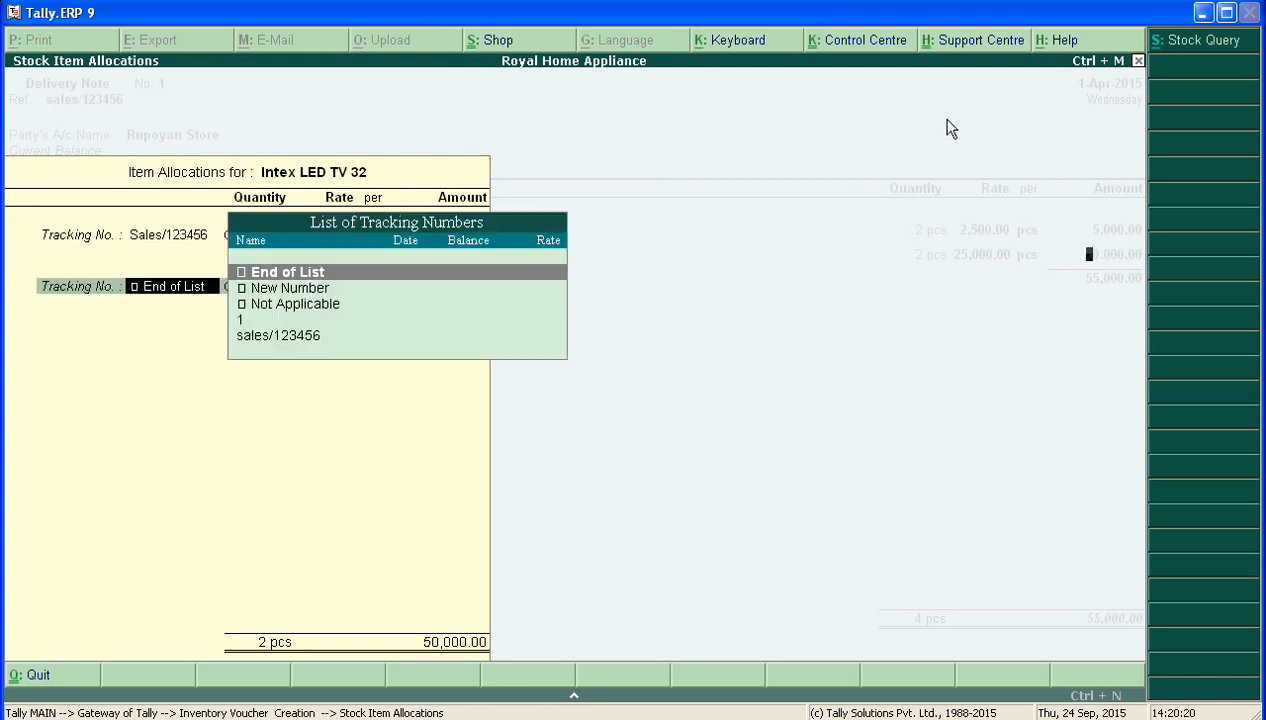
pyautogui.press('Return')
pyautogui.press('Return')
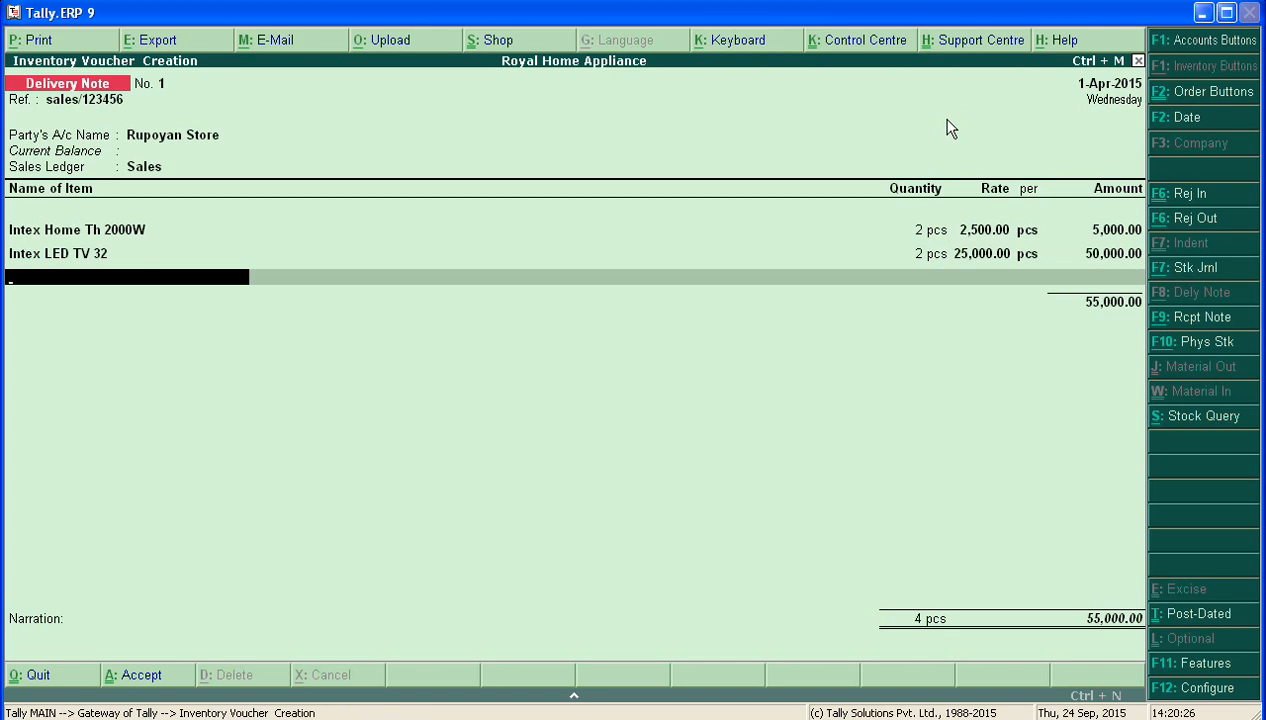
# End the item list, leave the narration blank, and accept the delivery note for Rupoyan Store
pyautogui.press('Return')
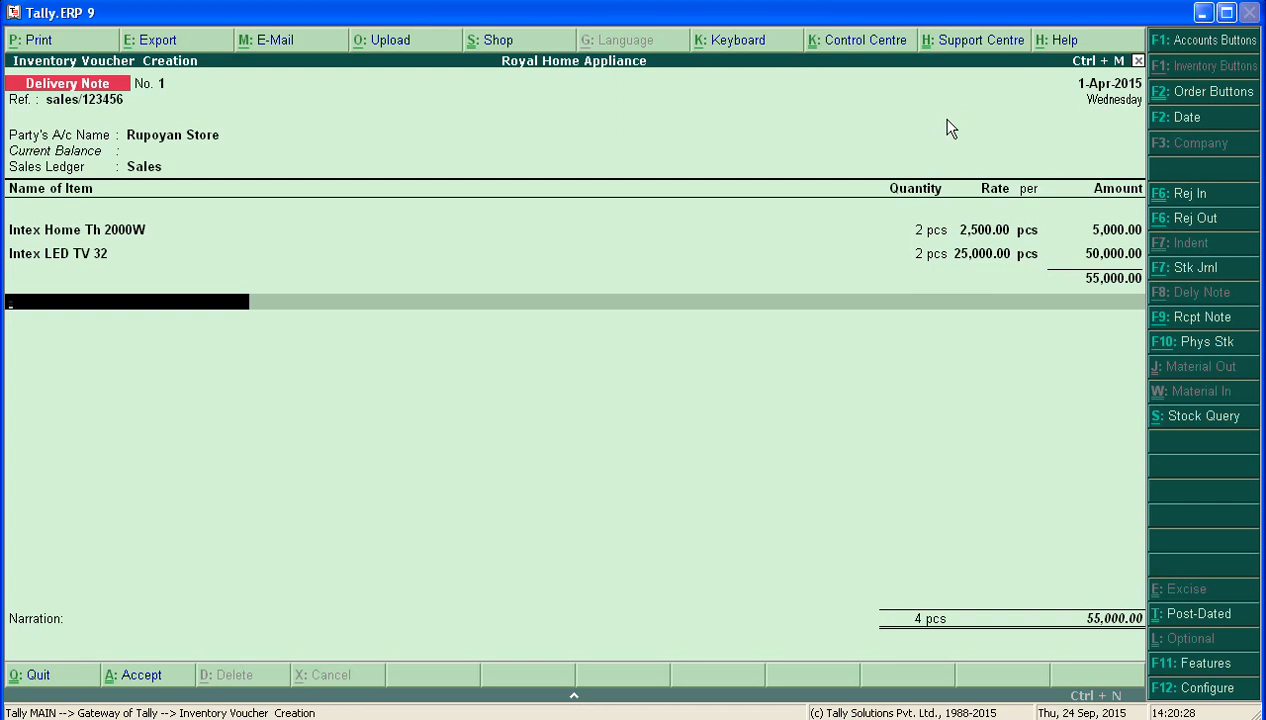
pyautogui.press('Return')
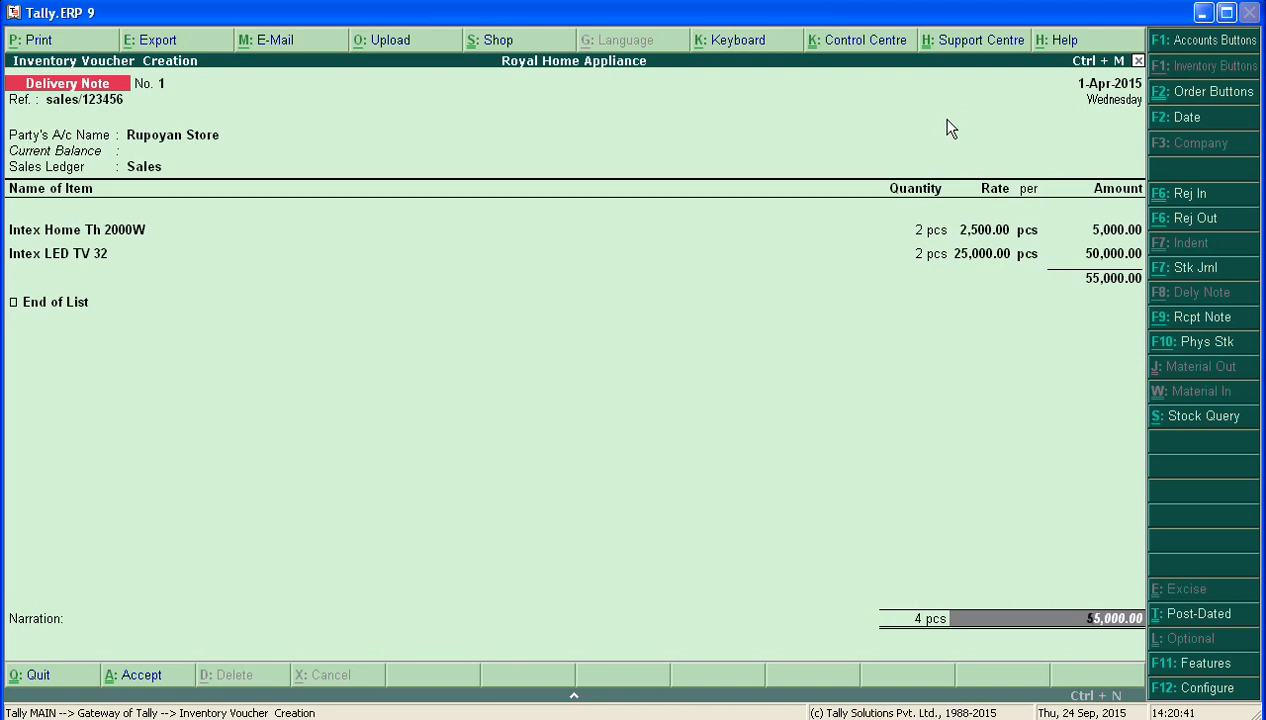
pyautogui.press('Return')
pyautogui.press('Return')
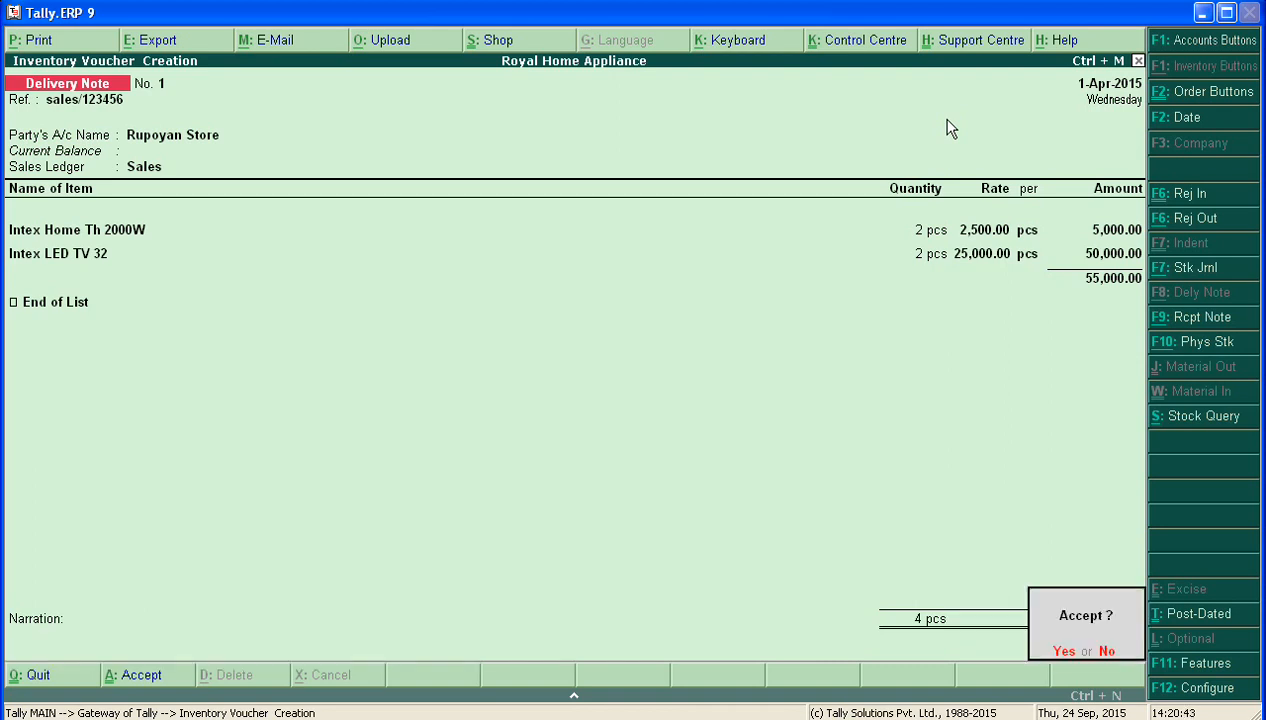
pyautogui.press('Return')
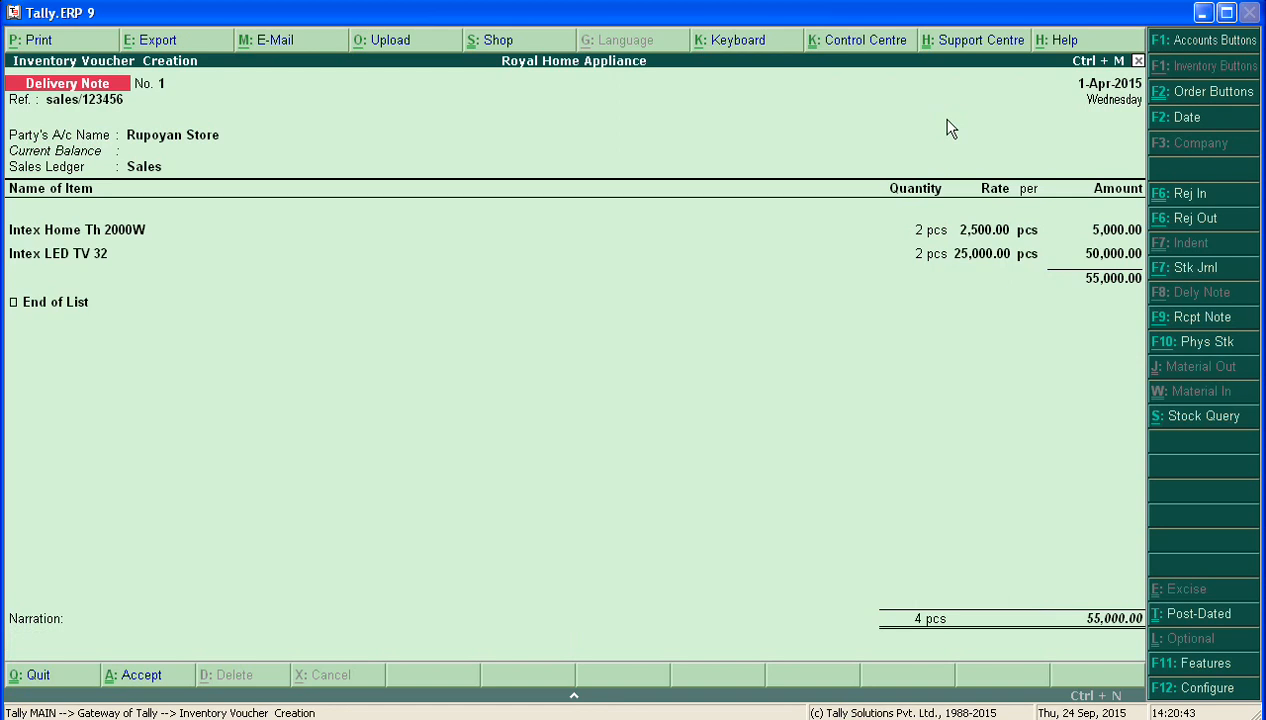
# Review the company's inventory features from a payment voucher, checking the tracking number and rejection inward/outward note options, and accept the settings
pyautogui.press('F5')
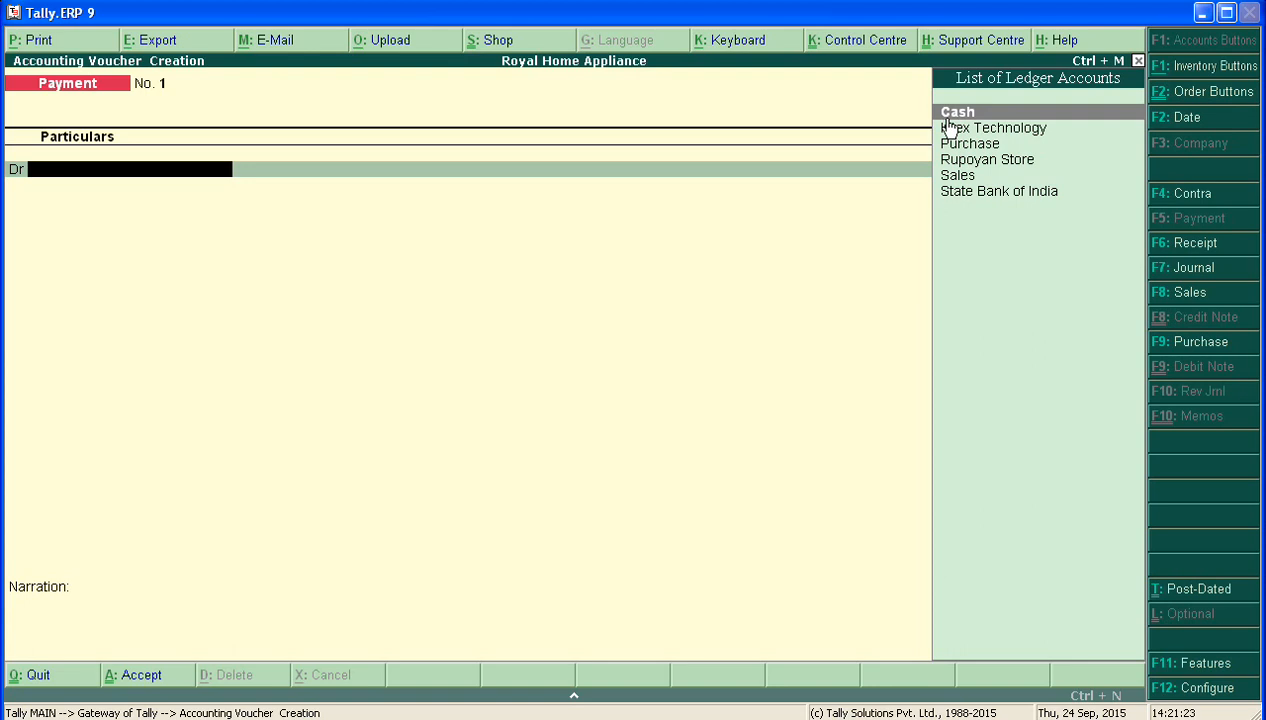
pyautogui.press('F11')
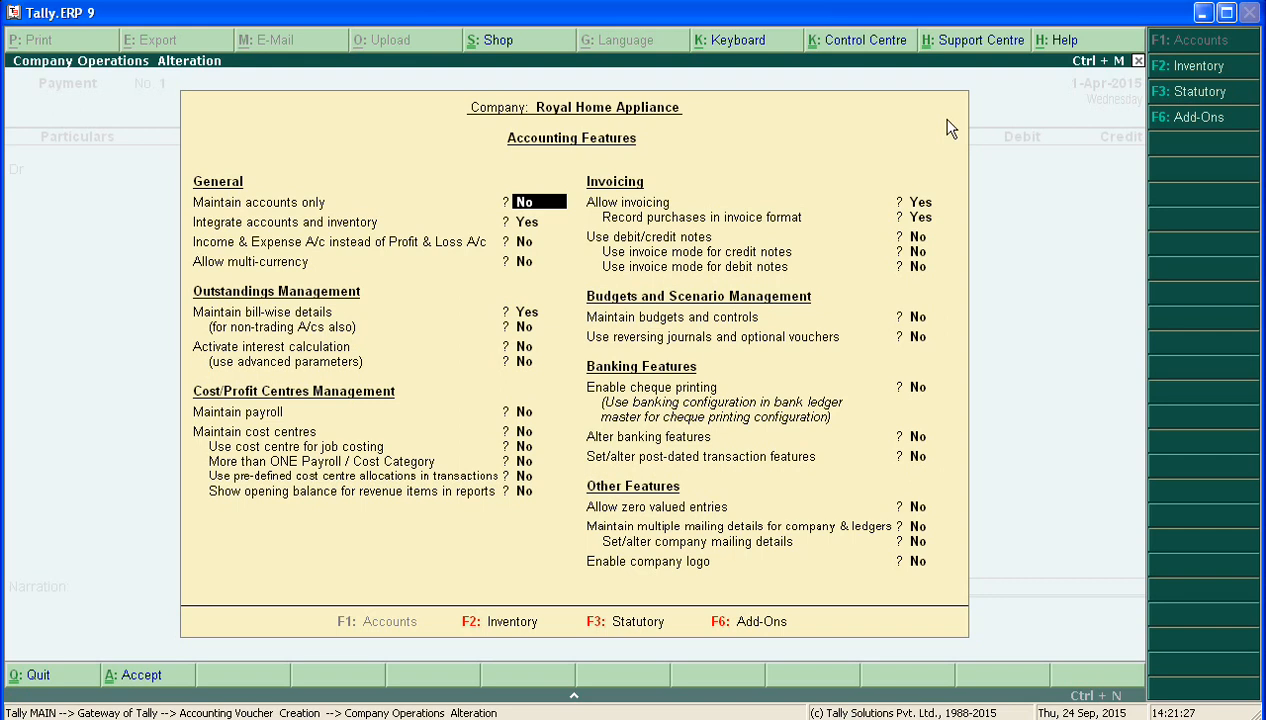
pyautogui.press('F2')
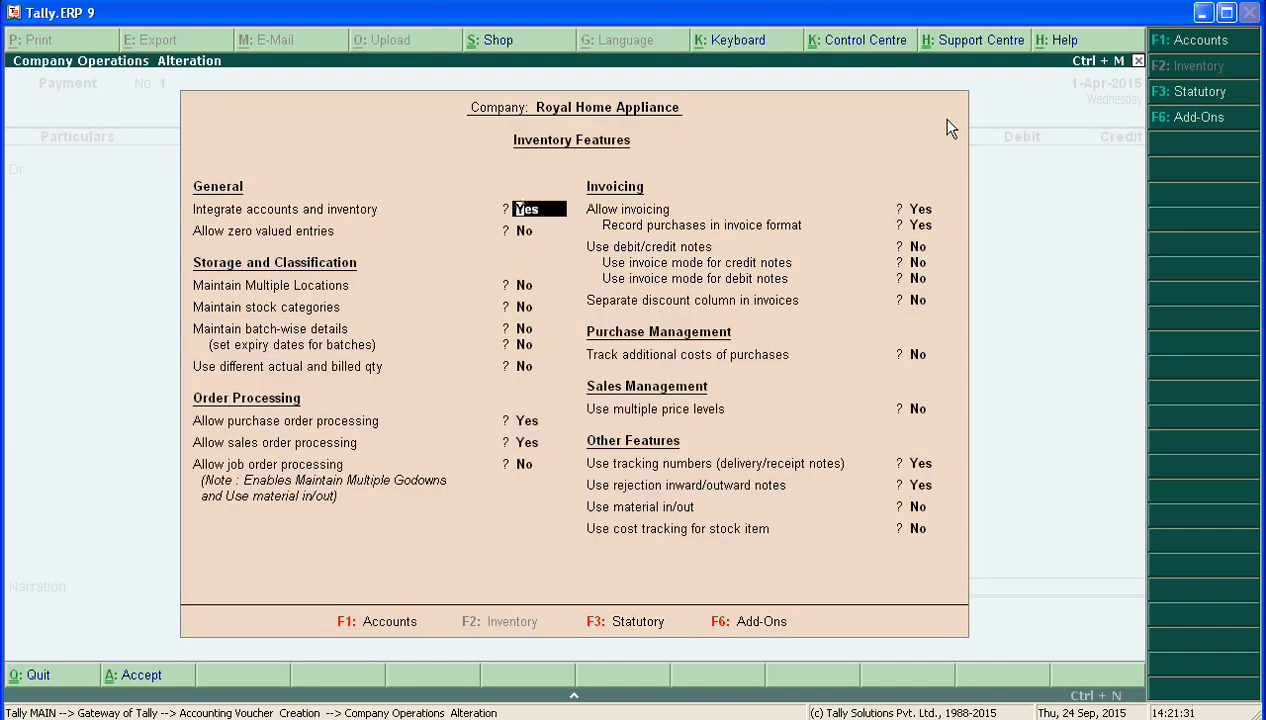
pyautogui.press('Return')
pyautogui.press('Return')
pyautogui.press('Return')
pyautogui.press('Return')
pyautogui.press('Return')
pyautogui.press('Return')
pyautogui.press('Return')
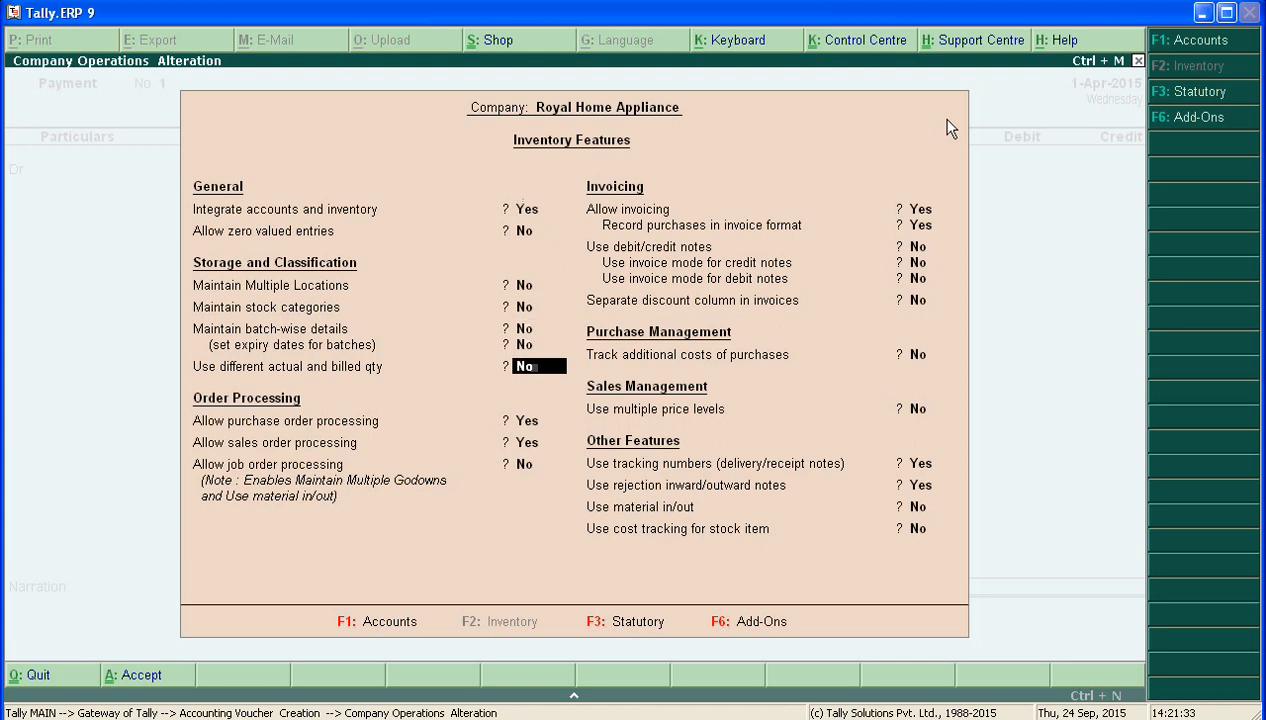
pyautogui.press('Return')
pyautogui.press('Return')
pyautogui.press('Return')
pyautogui.press('Return')
pyautogui.press('Return')
pyautogui.press('Return')
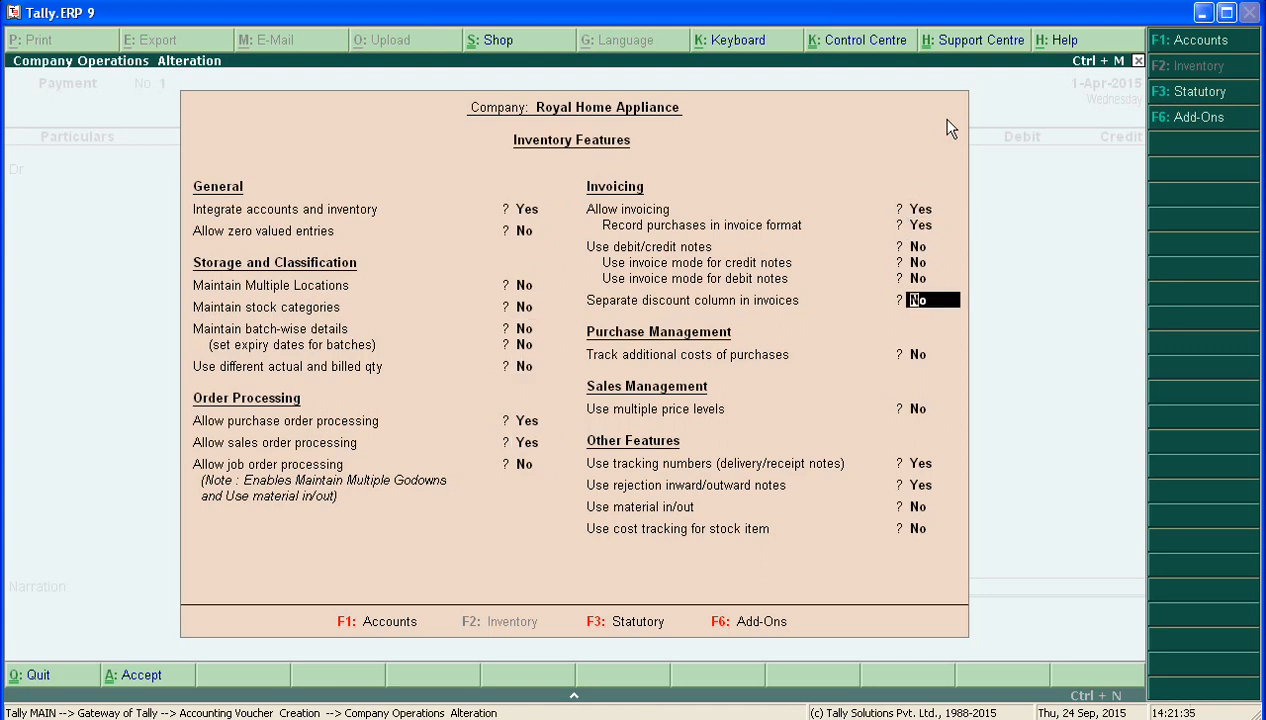
pyautogui.press('Return')
pyautogui.press('Return')
pyautogui.press('Return')
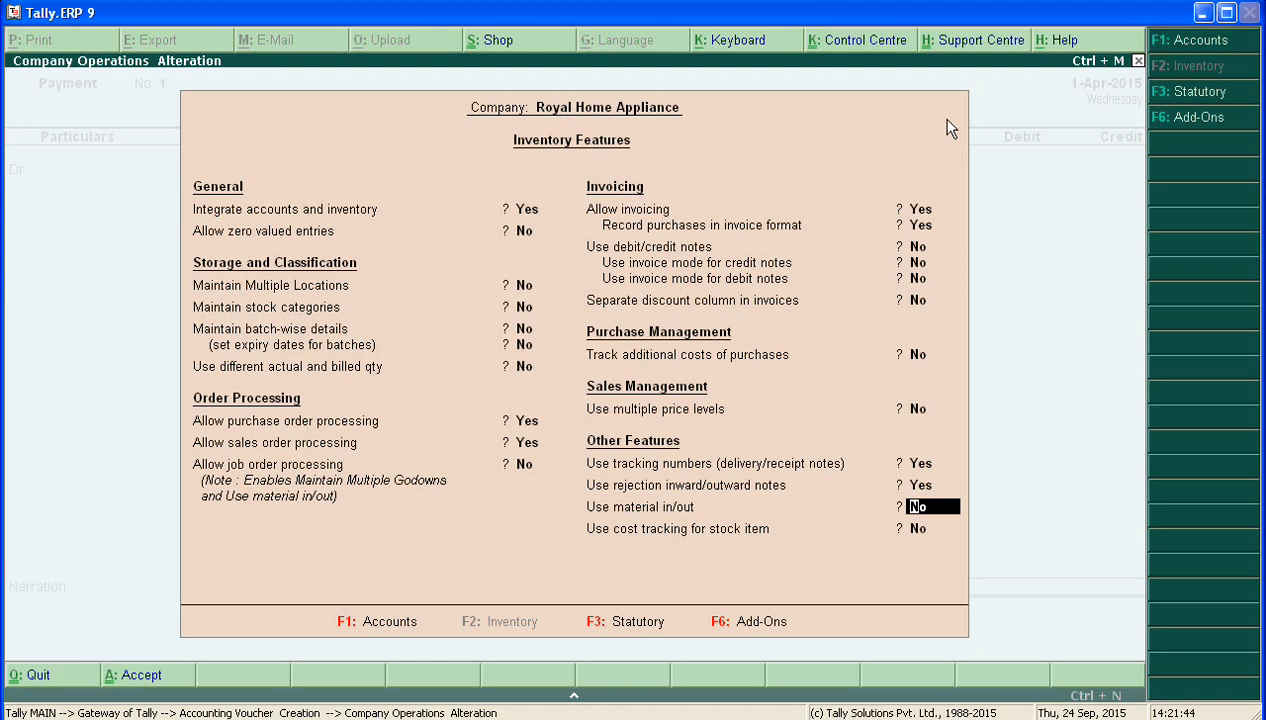
pyautogui.press('Return')
pyautogui.press('Return')
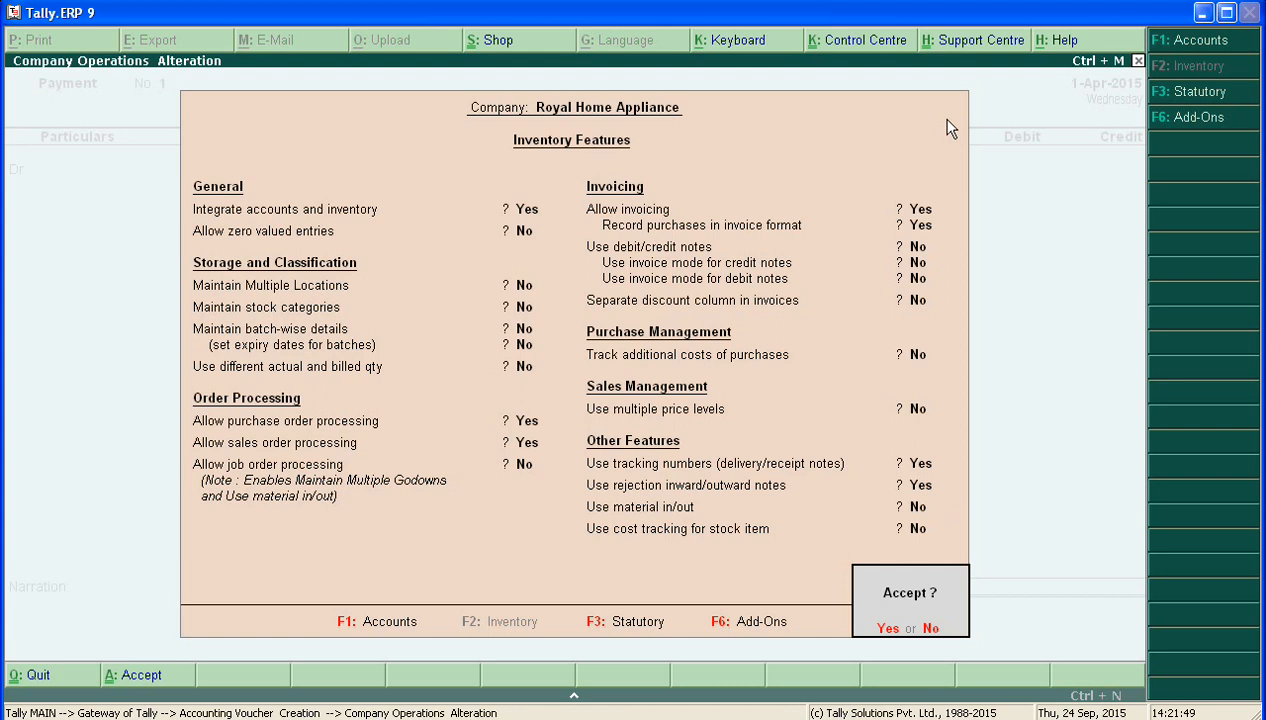
pyautogui.press('Return')
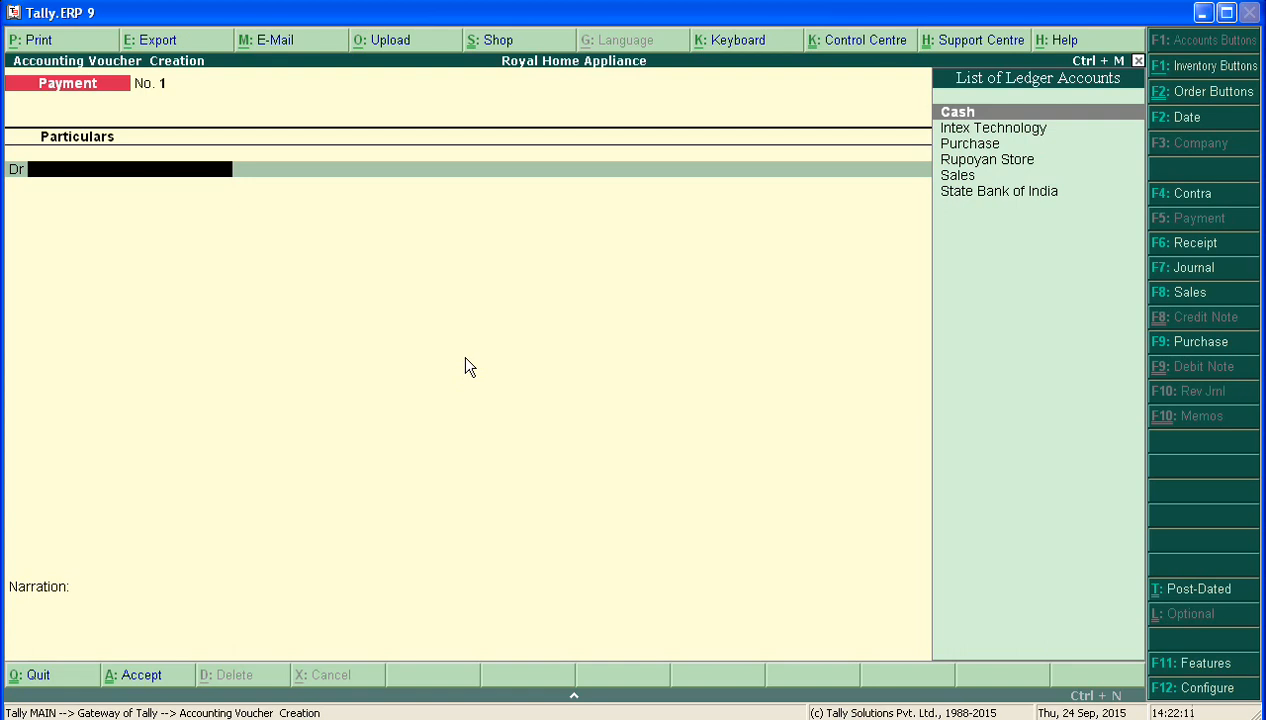
pyautogui.hotkey('alt', 'F5')
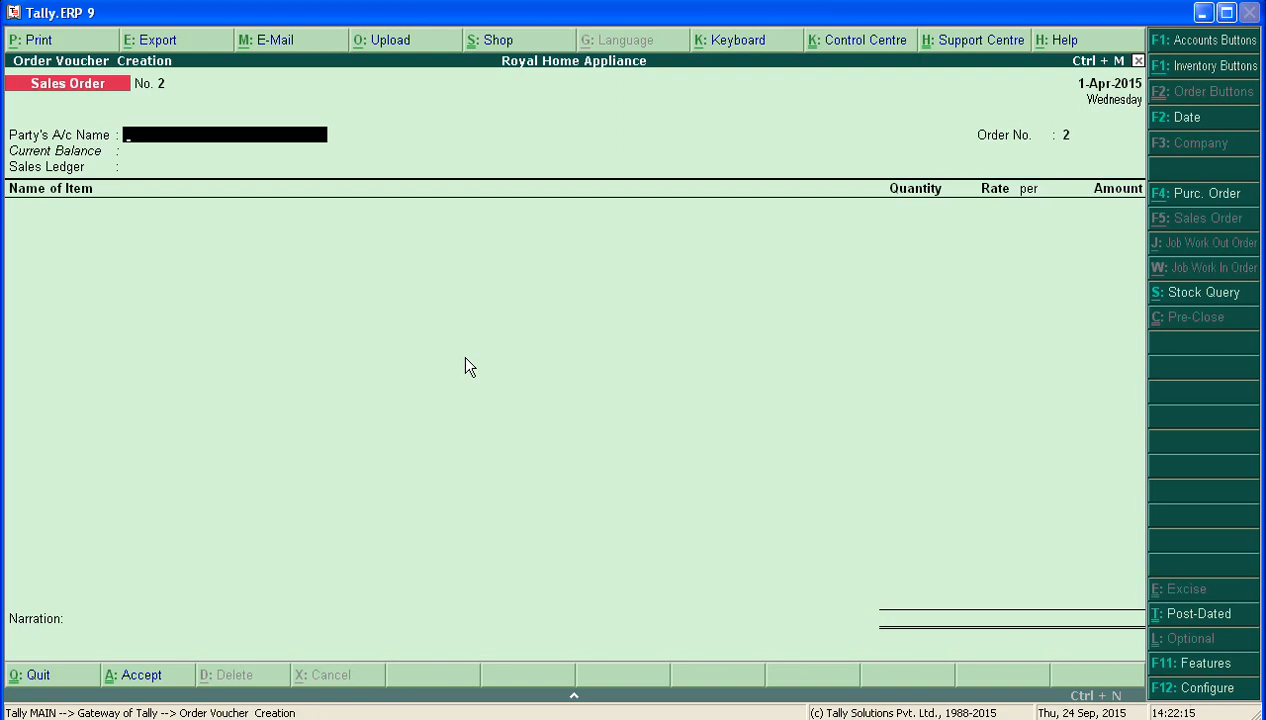
pyautogui.hotkey('ctrl', 'F6')
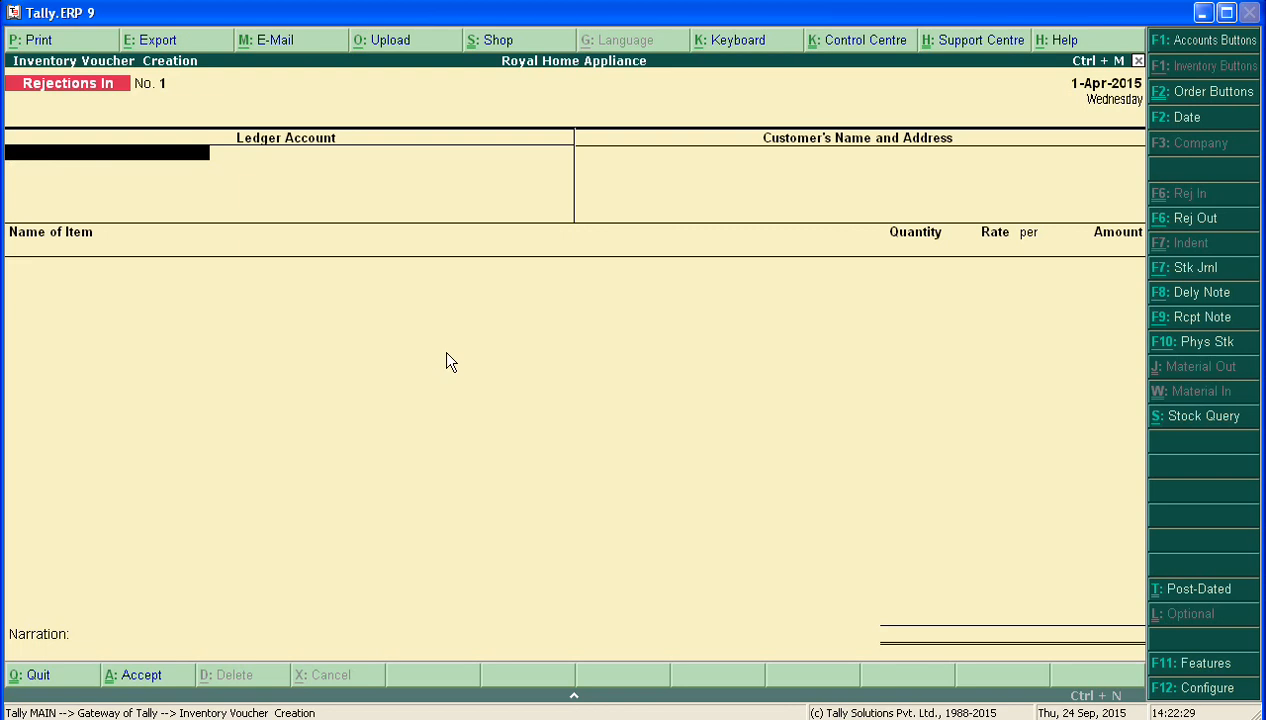
pyautogui.hotkey('alt', 'F6')
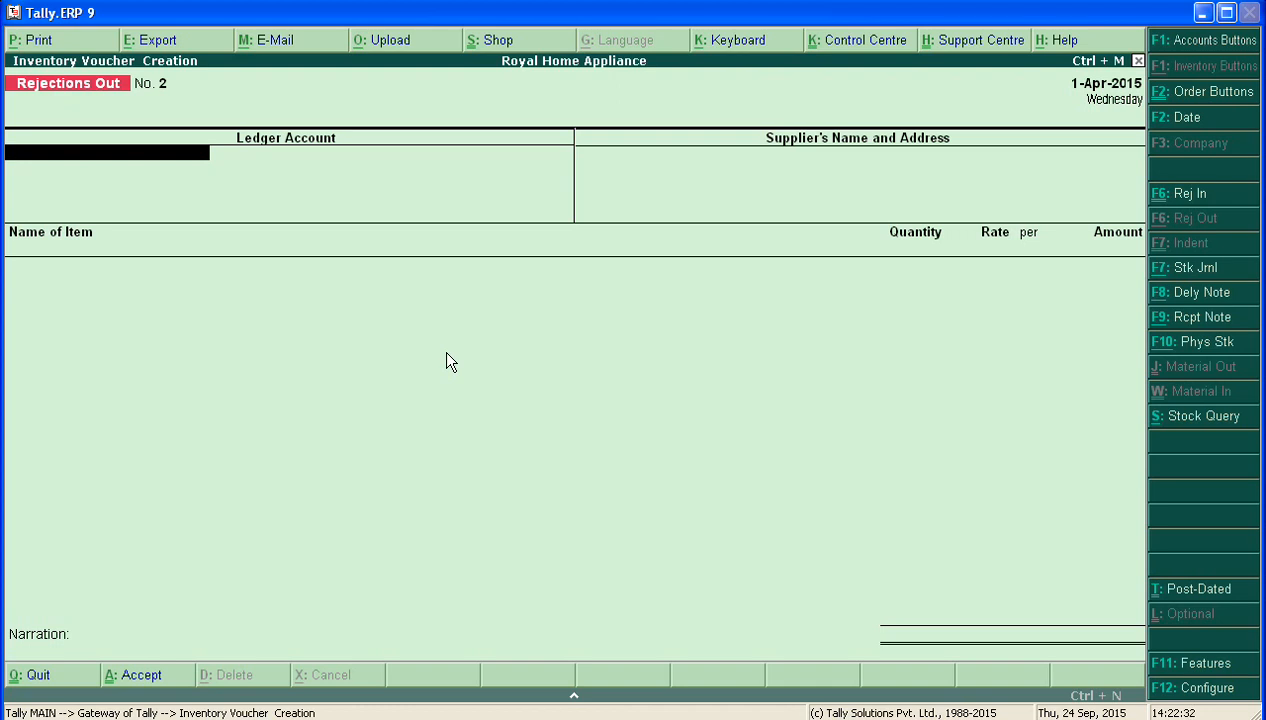
pyautogui.press('F6')
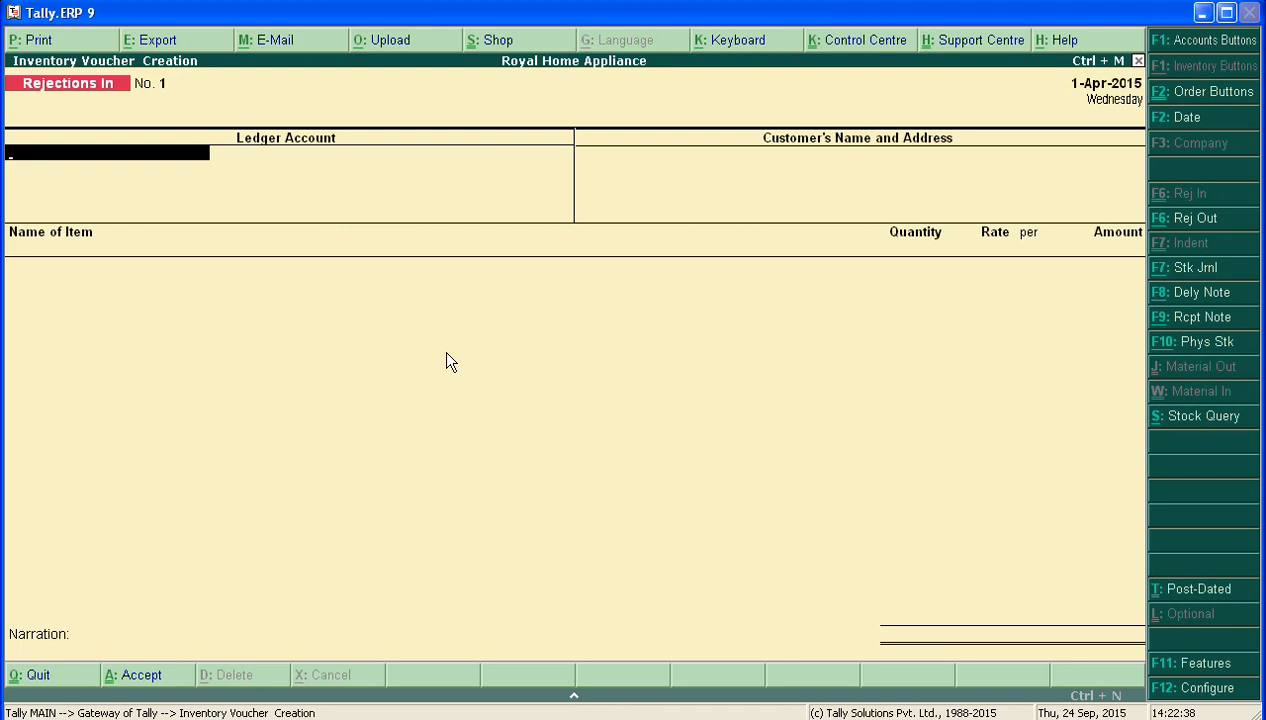
pyautogui.hotkey('alt', 'F6')
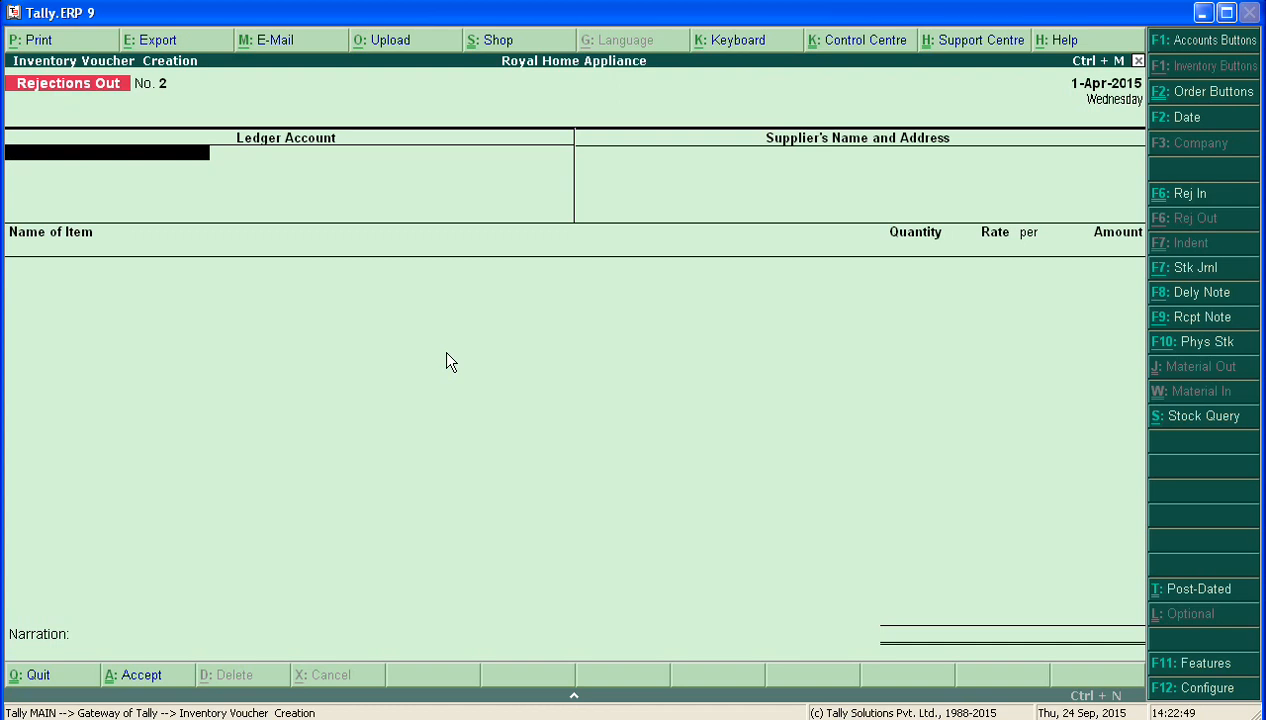
# Start a Rejections In voucher with Rupoyan Store as both the ledger account and the customer's name, leaving the address blank
pyautogui.hotkey('ctrl', 'F6')
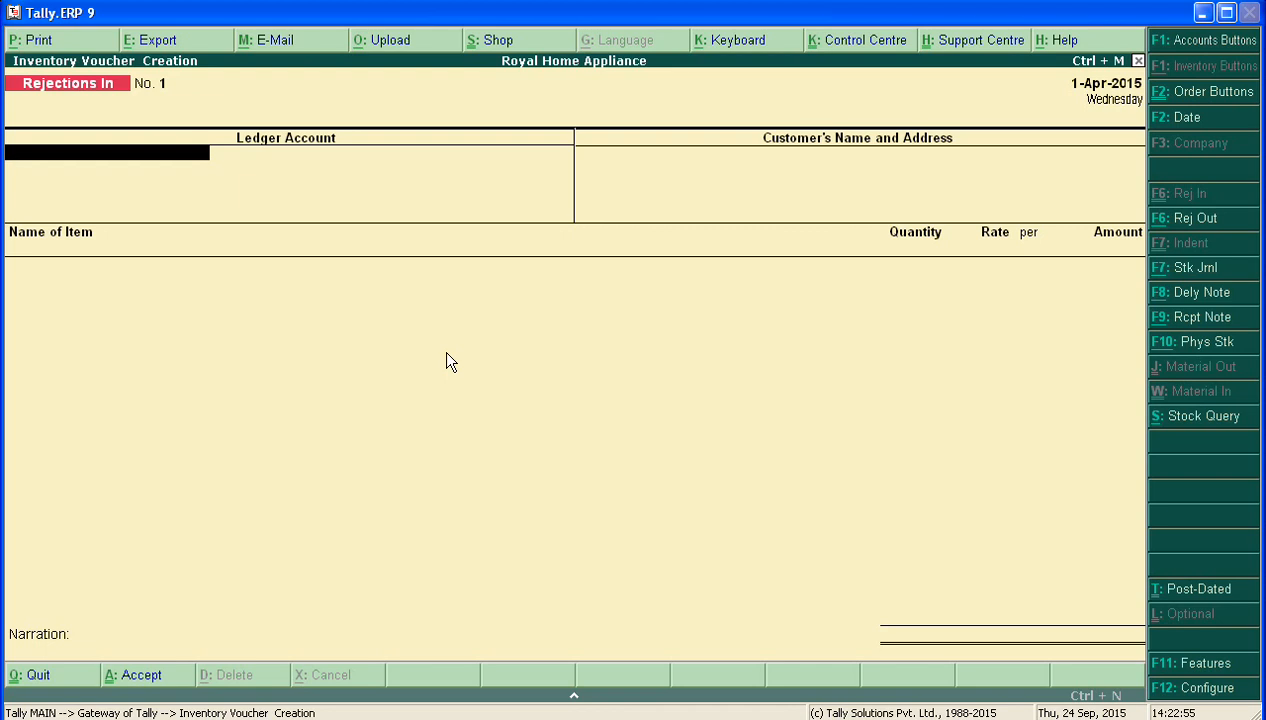
pyautogui.write('K')
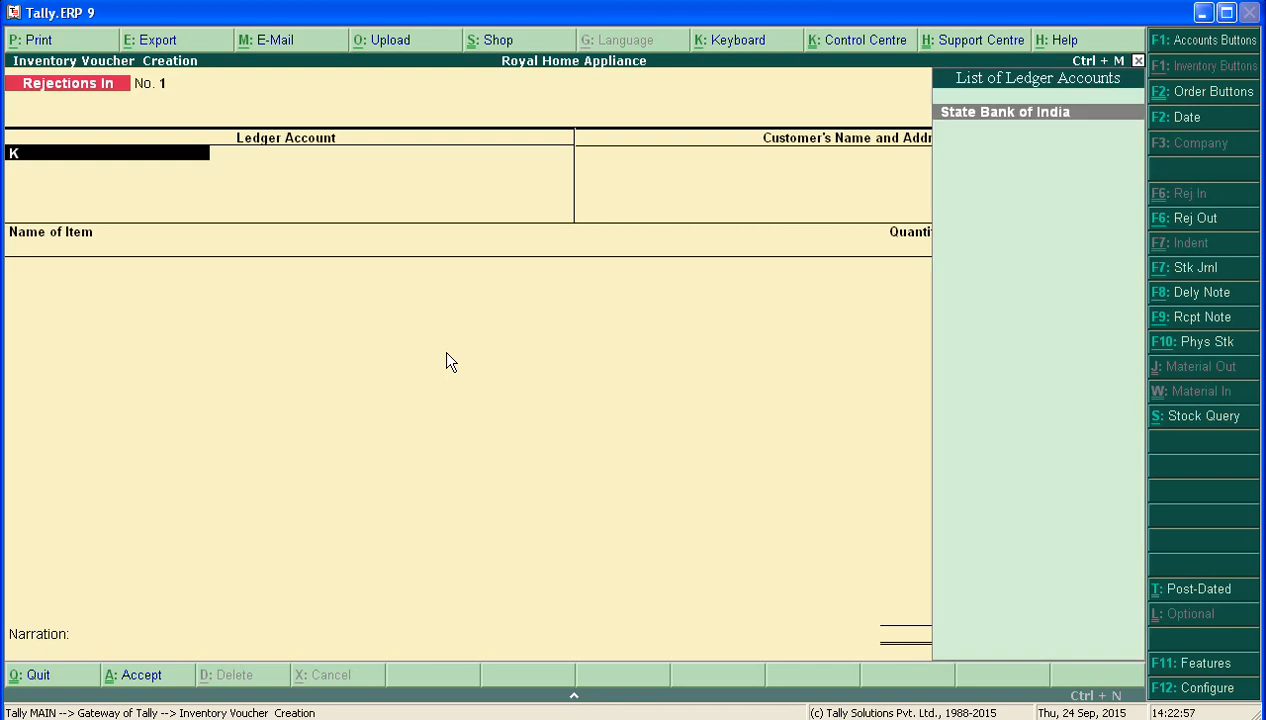
pyautogui.press('BackSpace')
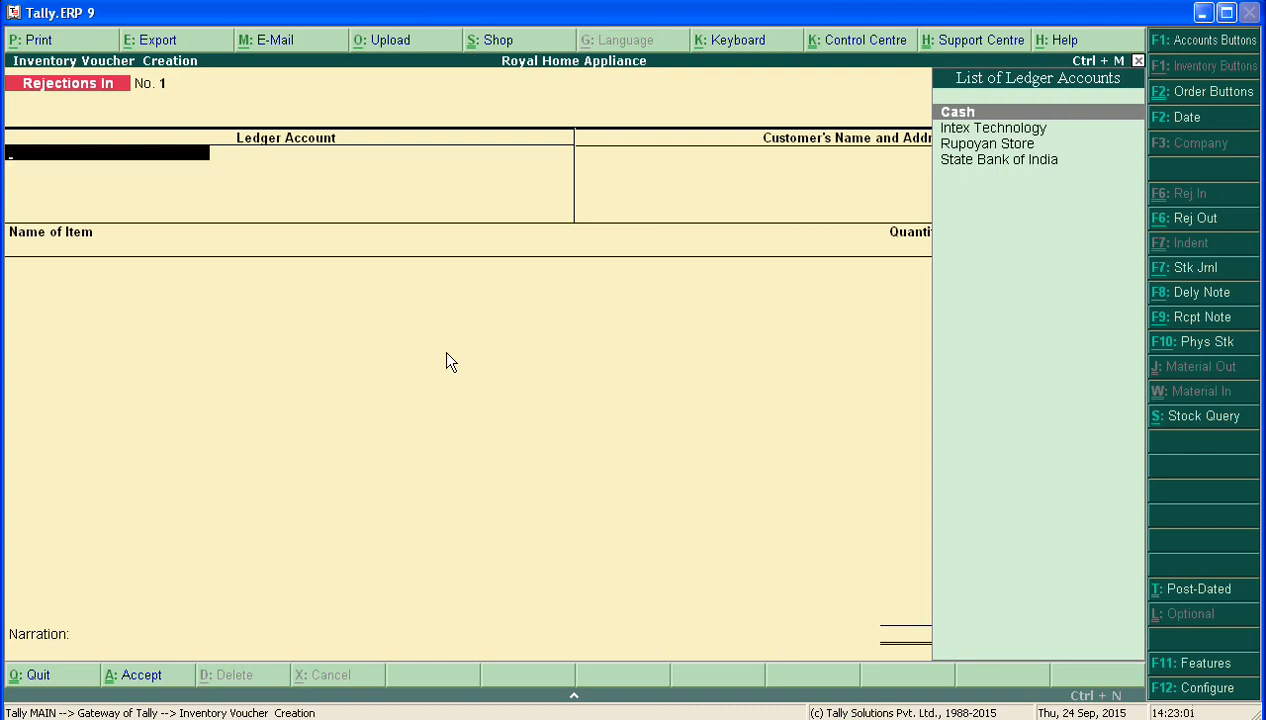
pyautogui.press('Down')
pyautogui.press('Down')
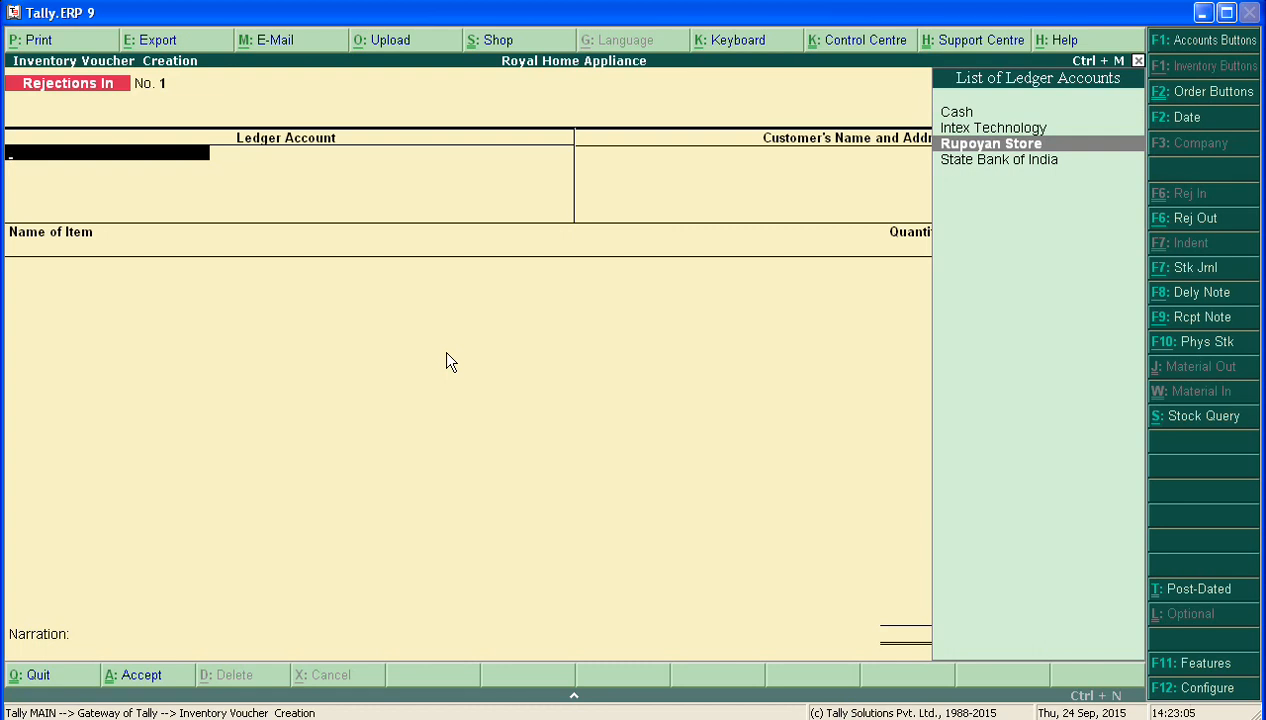
pyautogui.press('Return')
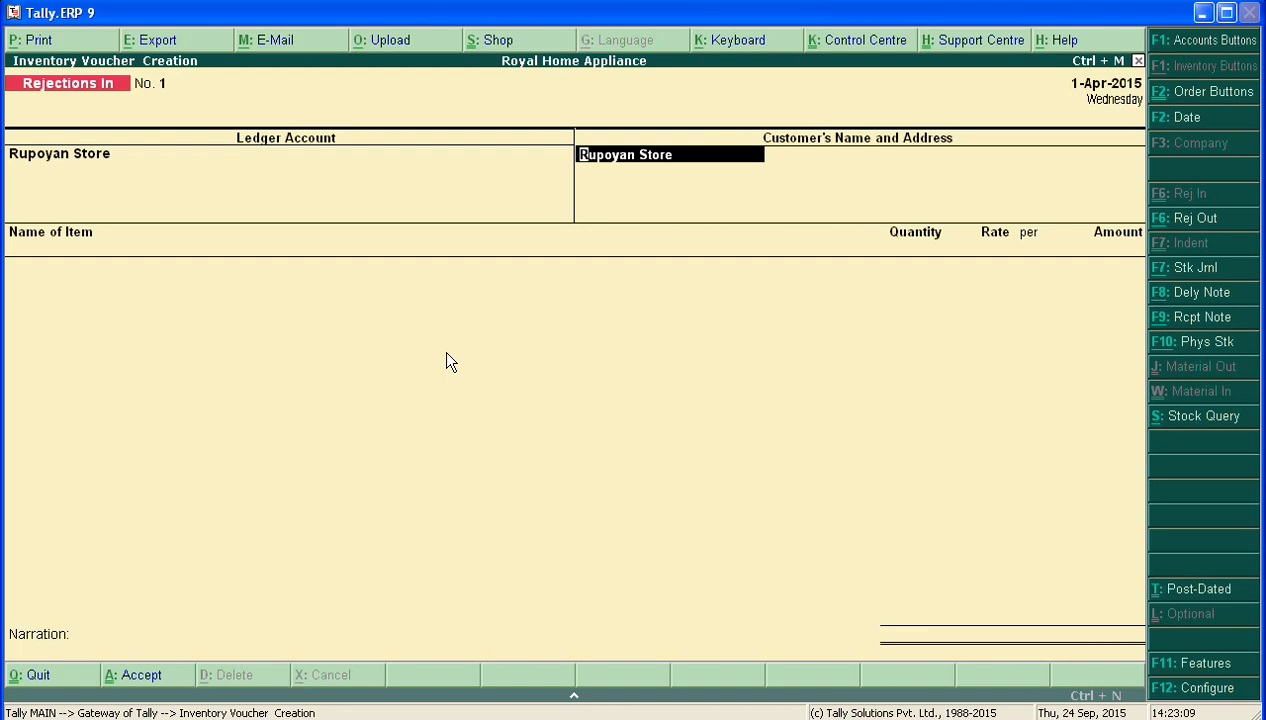
pyautogui.press('Return')
pyautogui.press('Return')
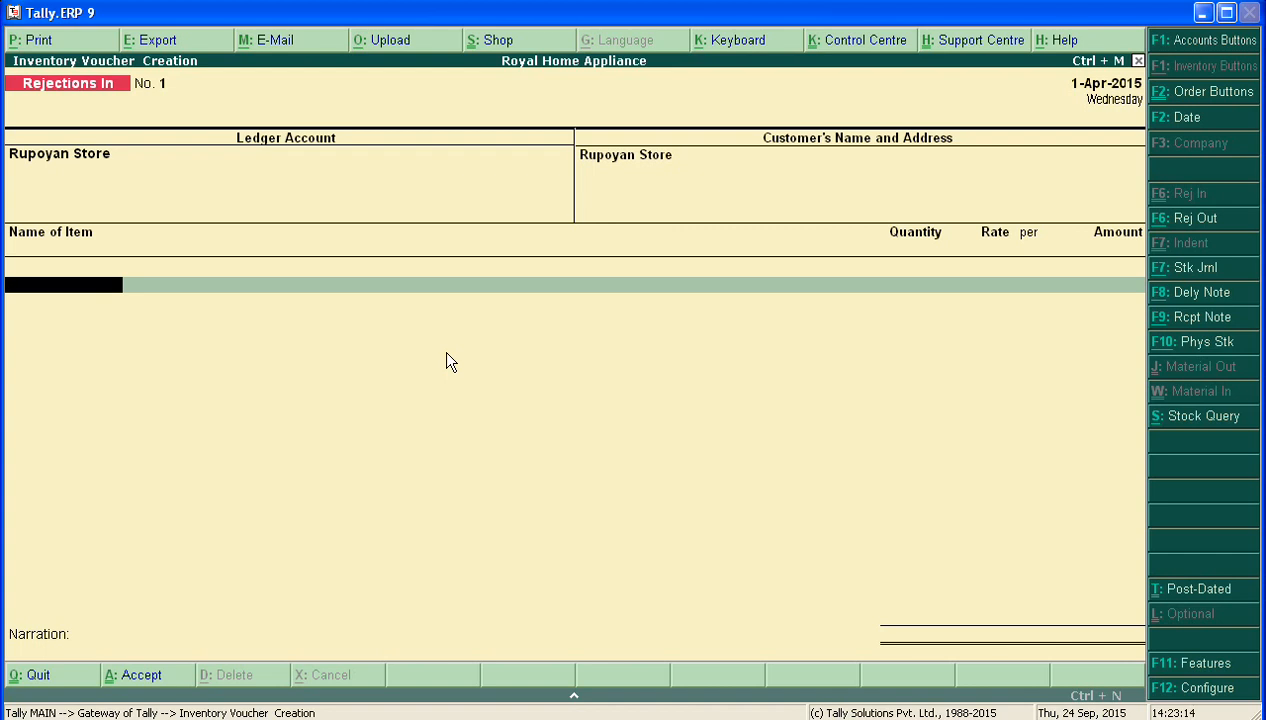
# Add Intex Home Th 2000W against tracking number Sales/123456 with a quantity of 1 pcs at 2,500.00, and end the allocation list
pyautogui.write('i')
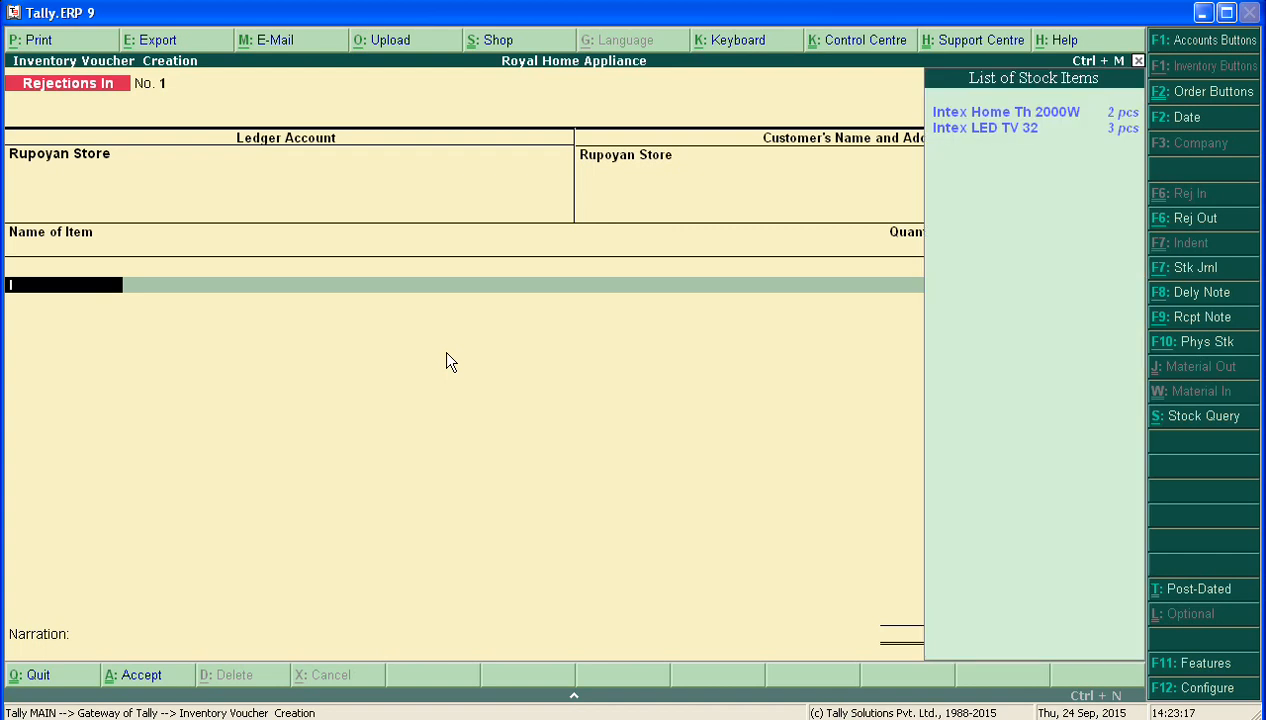
pyautogui.press('Down')
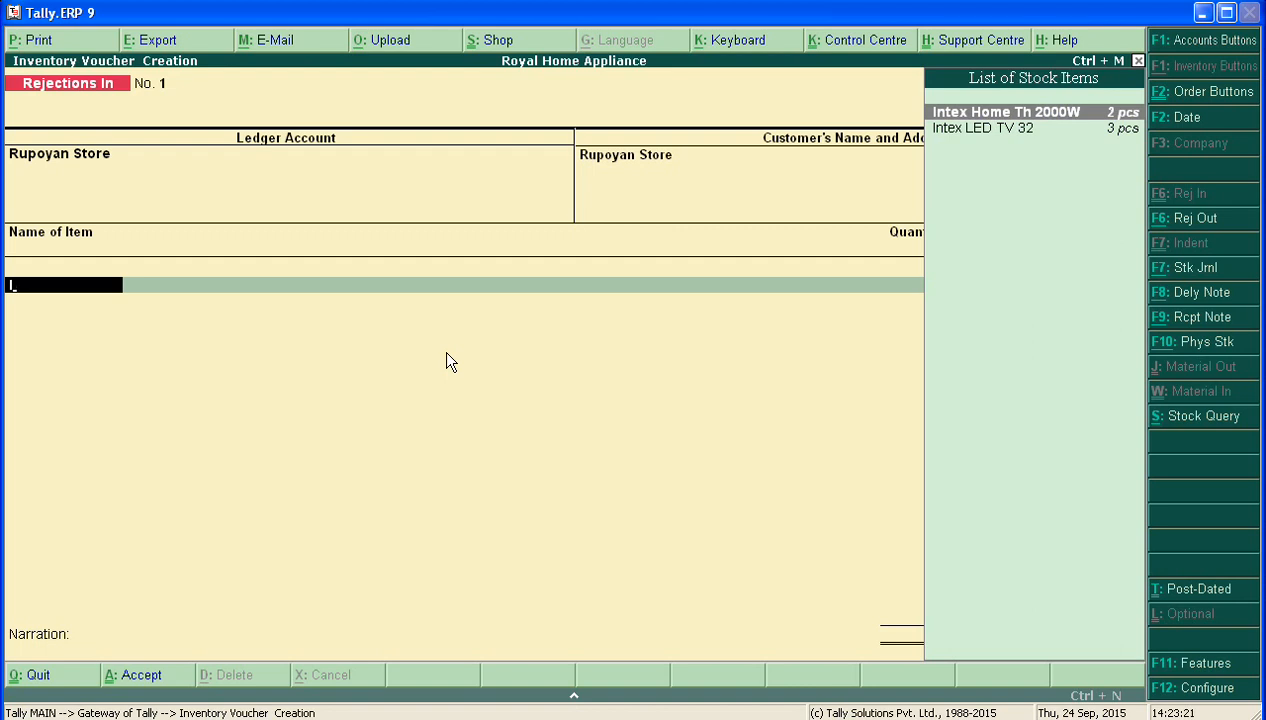
pyautogui.press('Return')
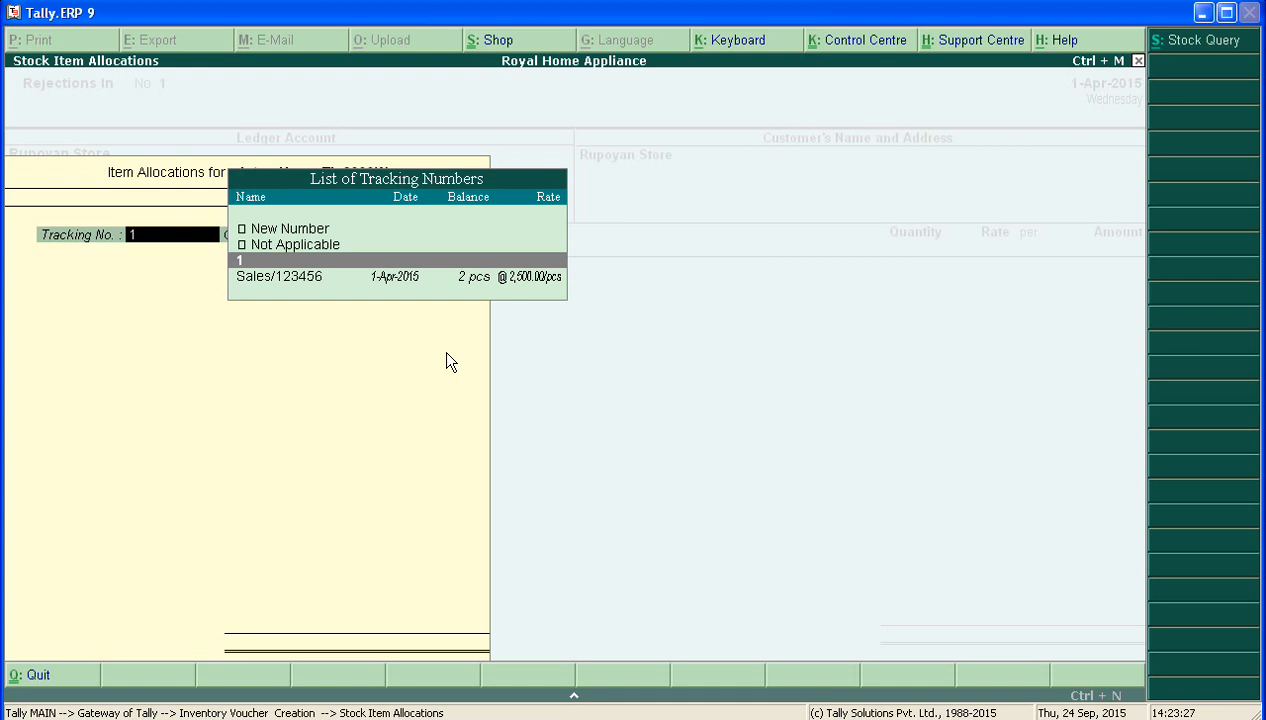
pyautogui.press('Down')
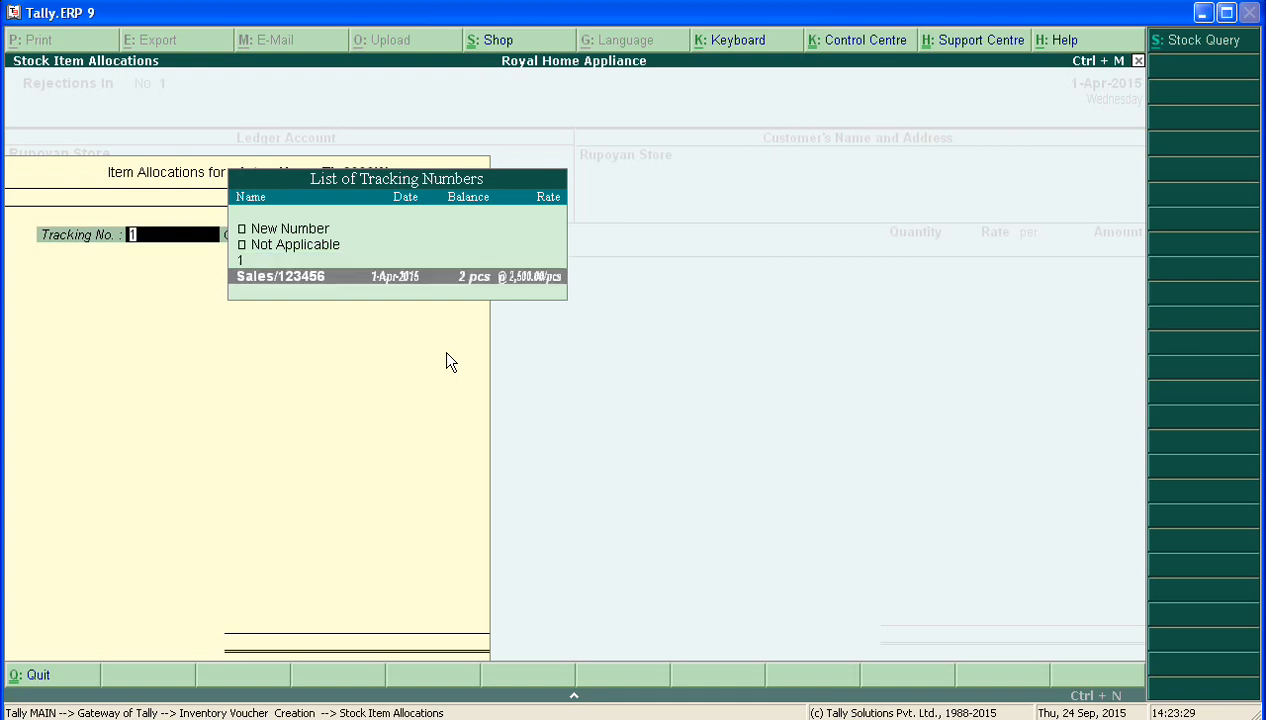
pyautogui.press('Escape')
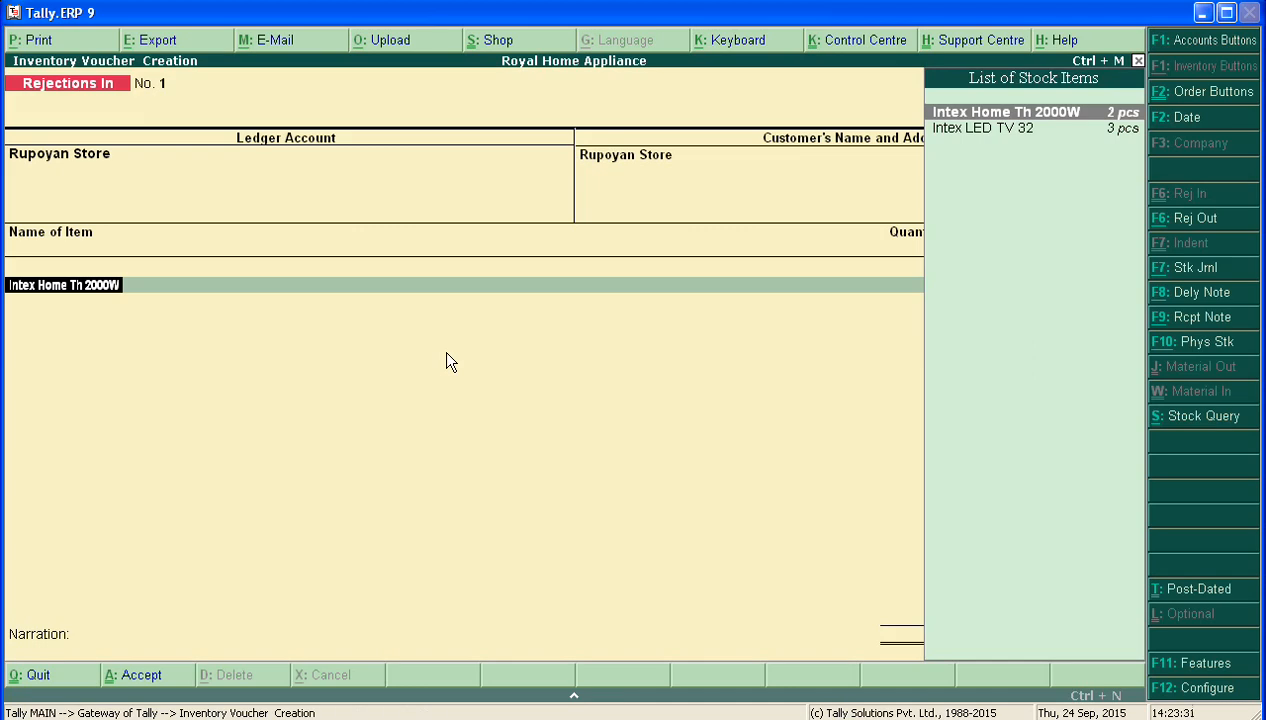
pyautogui.press('Return')
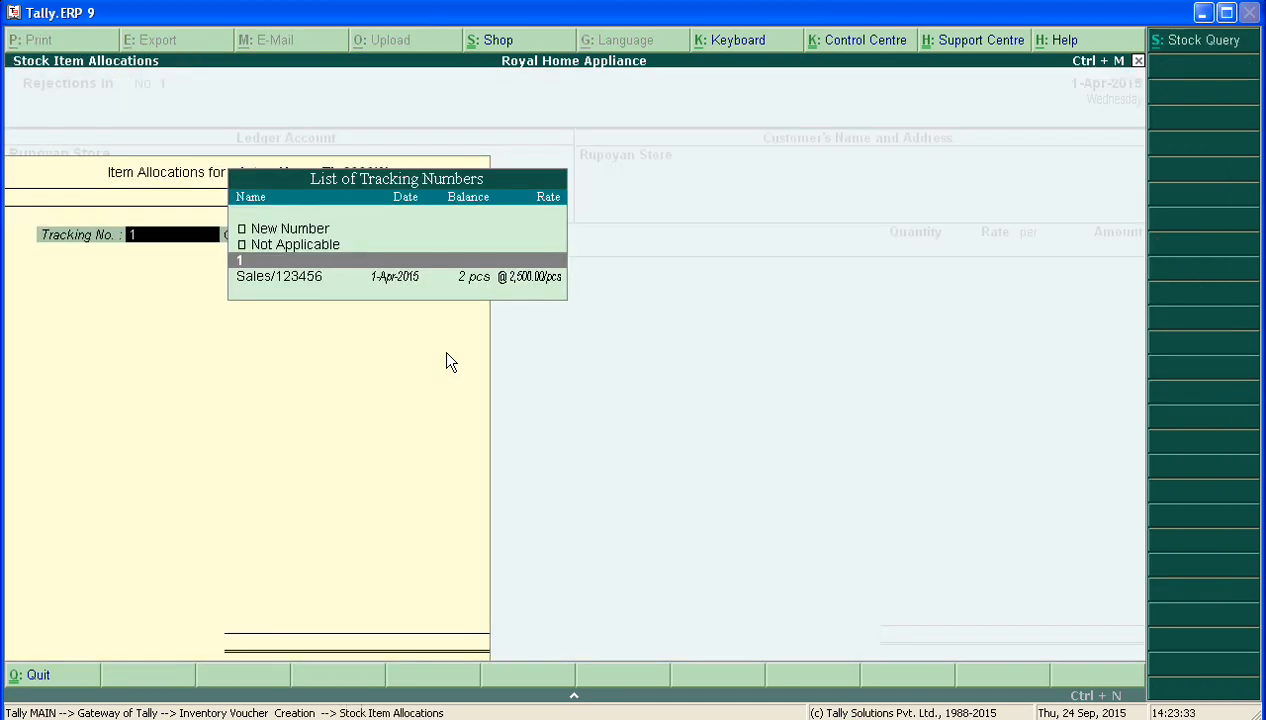
pyautogui.press('Down')
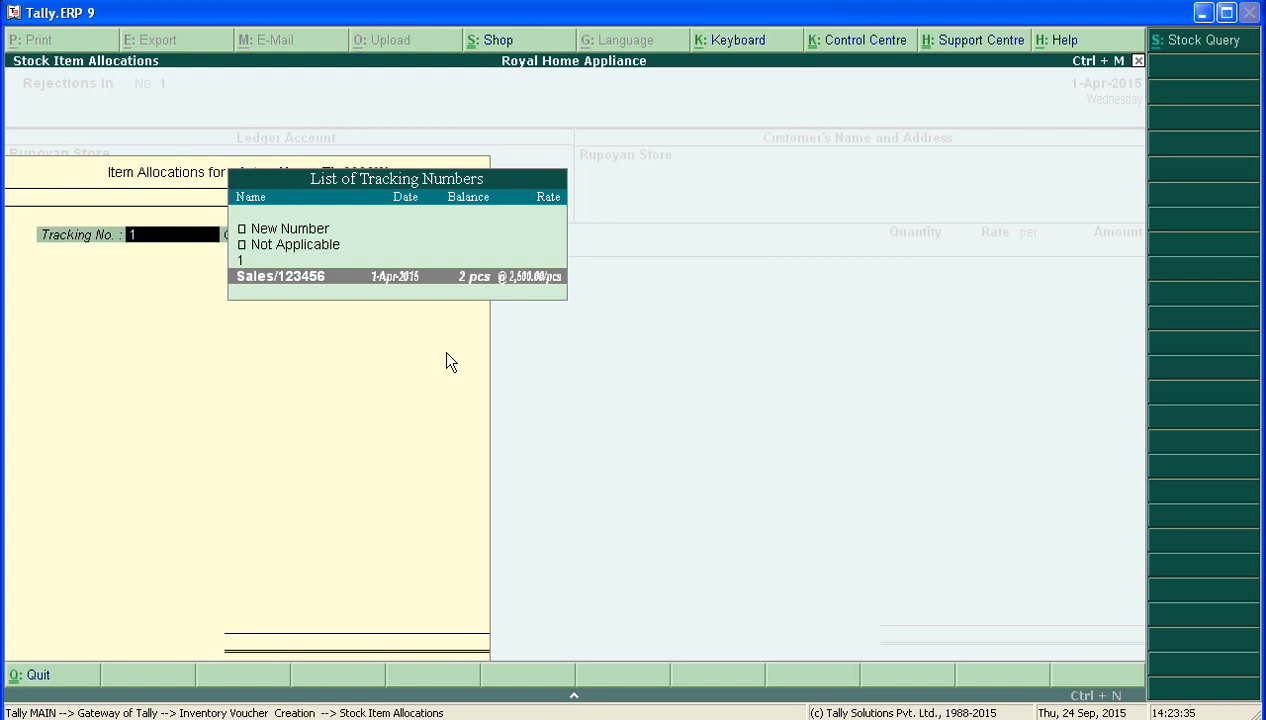
pyautogui.press('Return')
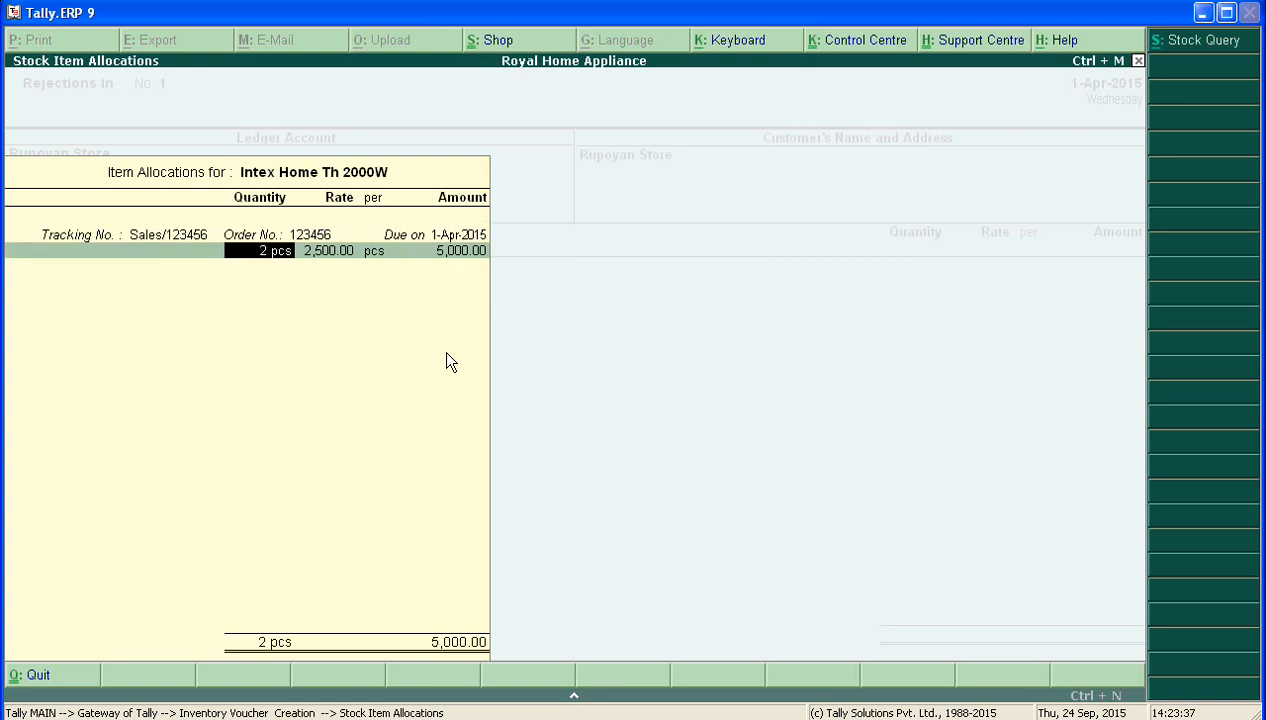
pyautogui.write('1')
pyautogui.press('Return')
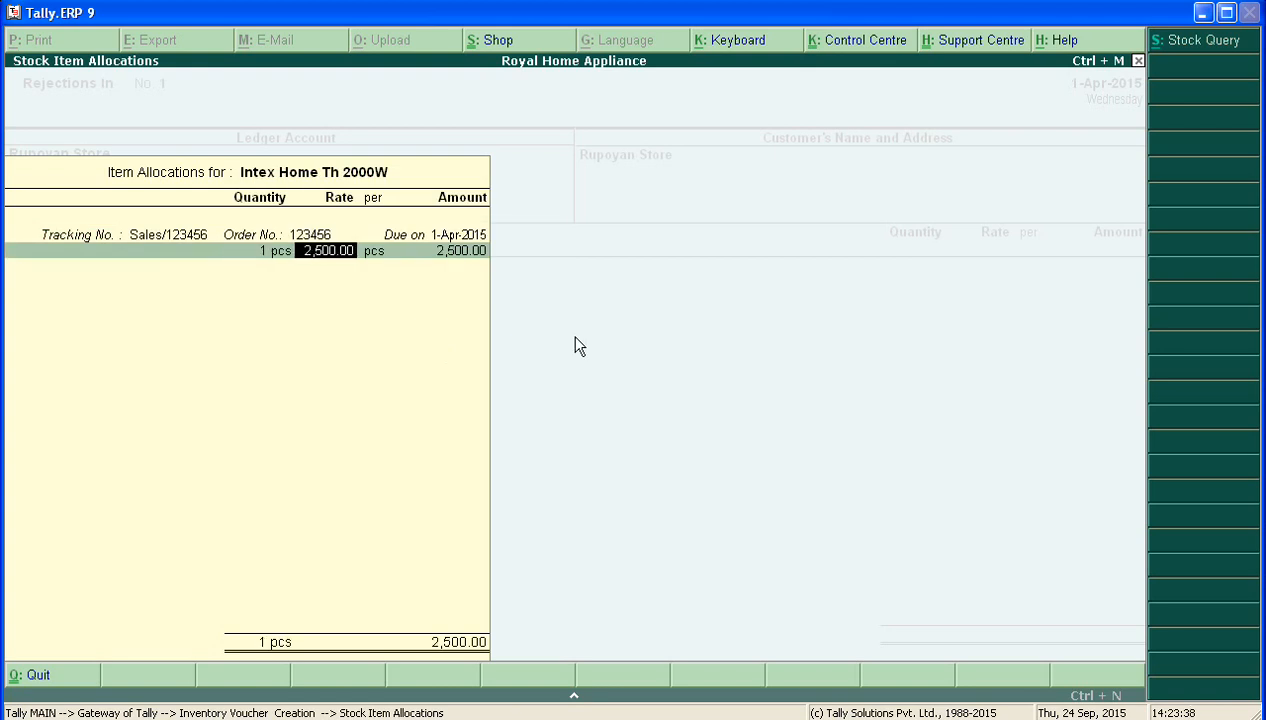
pyautogui.press('Return')
pyautogui.press('Return')
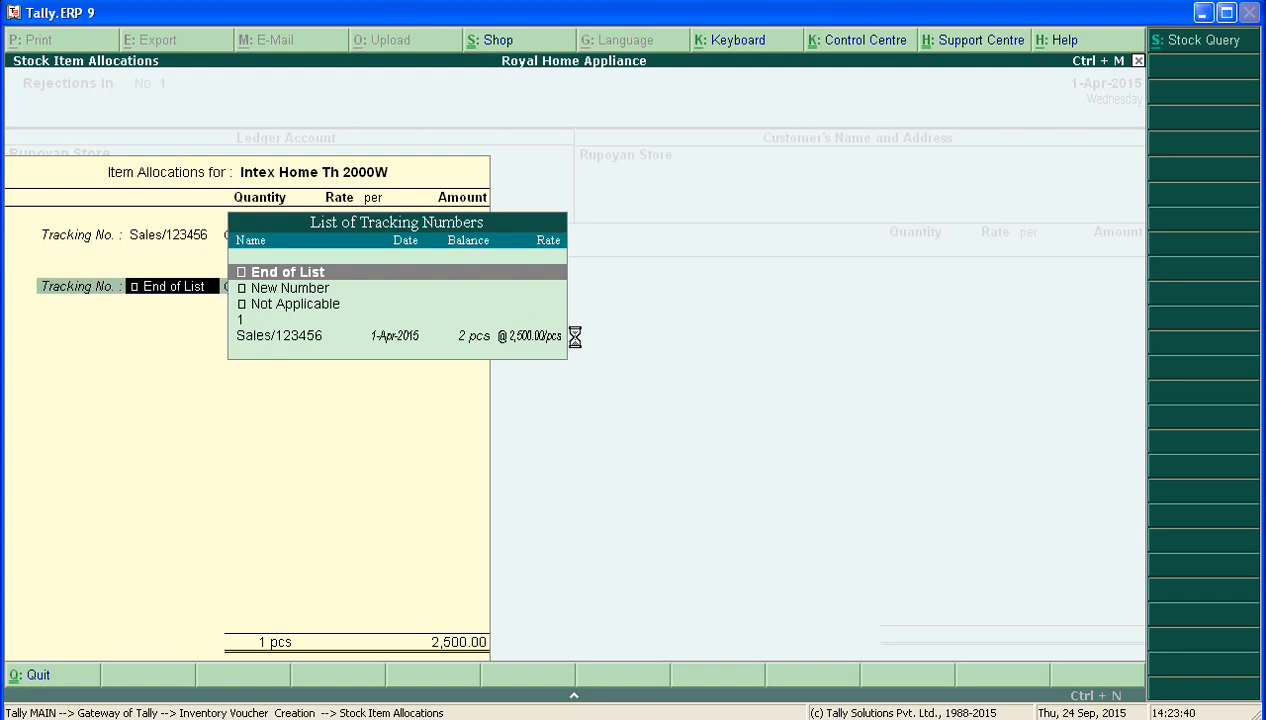
pyautogui.press('Return')
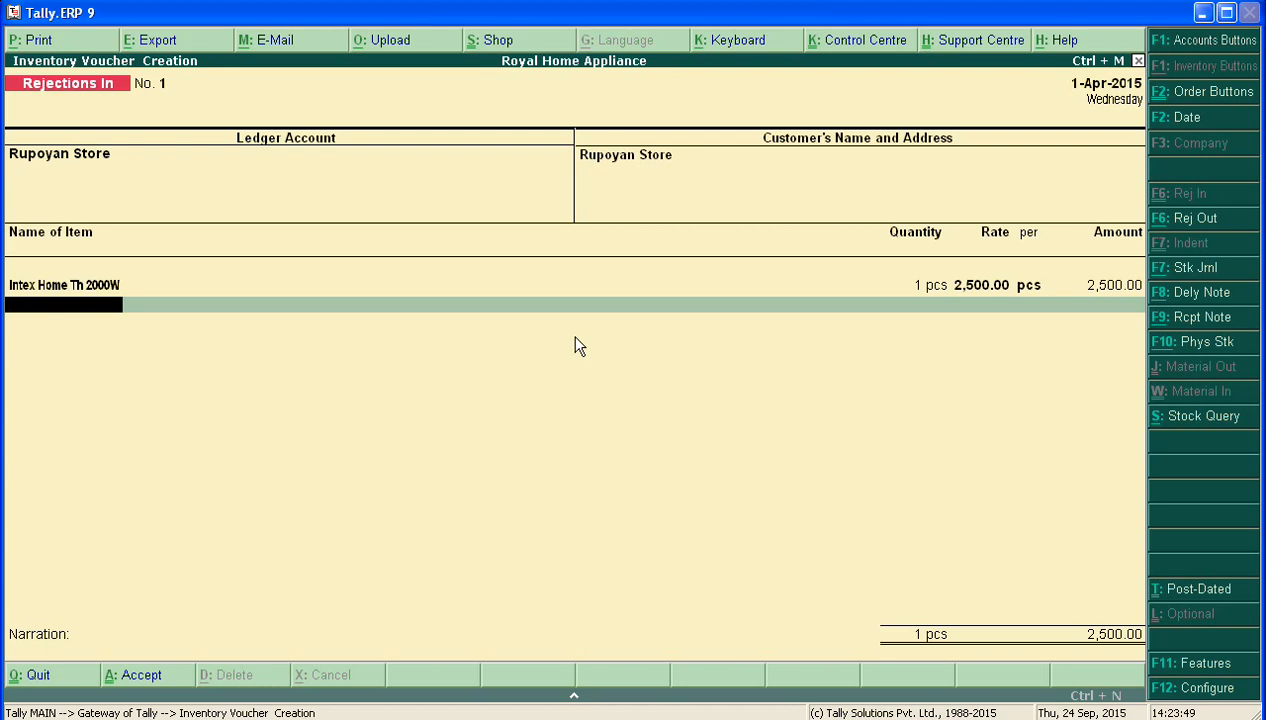
# Accept the Rejections In voucher with no further items or narration, and switch to payment voucher entry
pyautogui.press('Return')
pyautogui.press('Return')
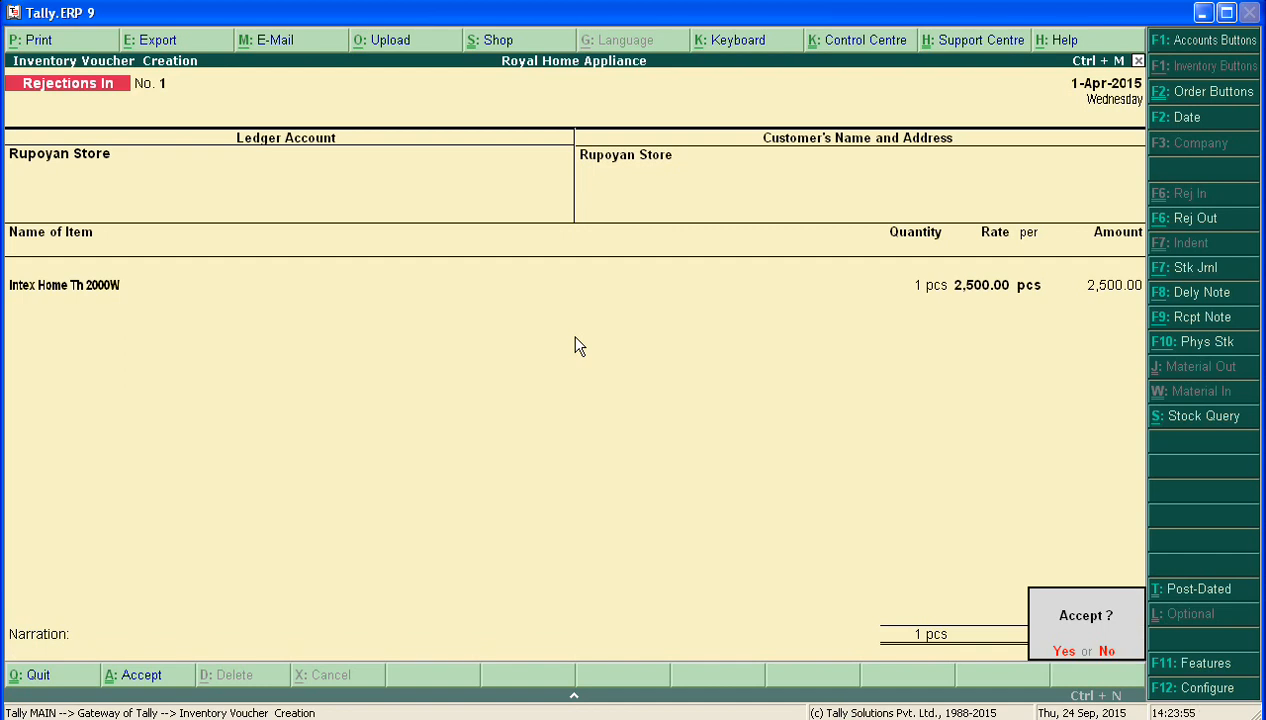
pyautogui.press('Return')
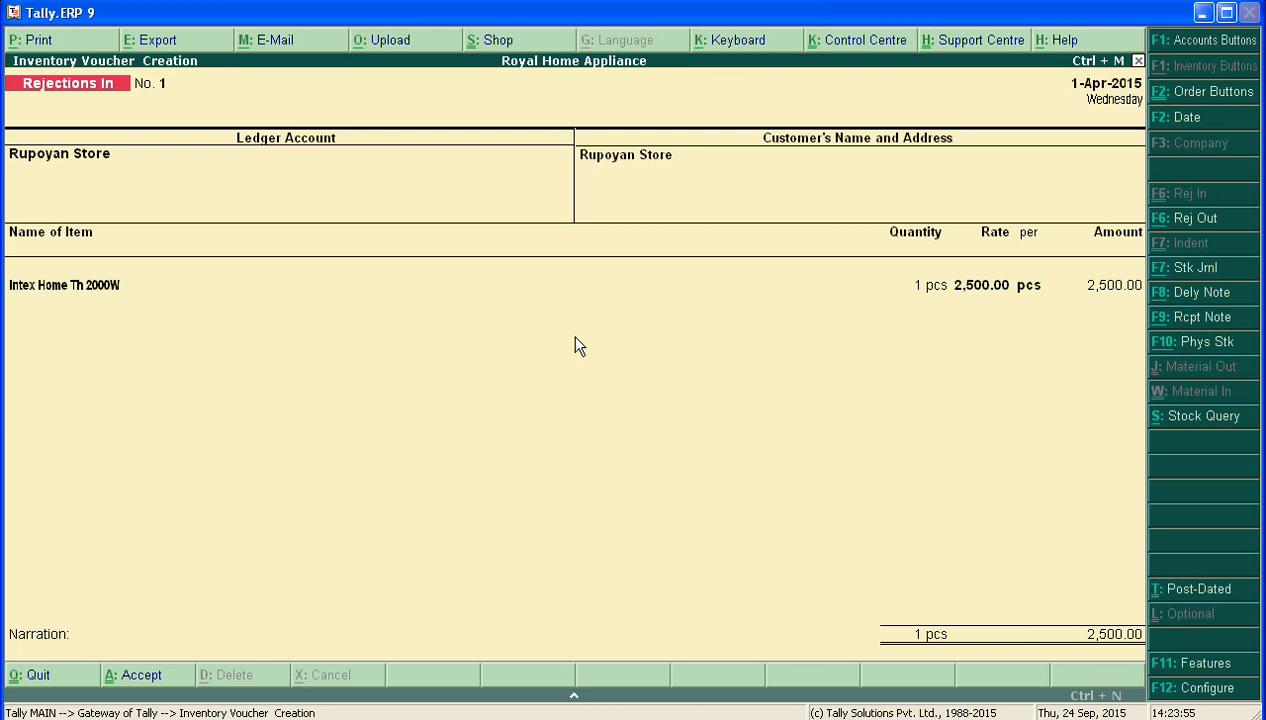
pyautogui.press('F5')
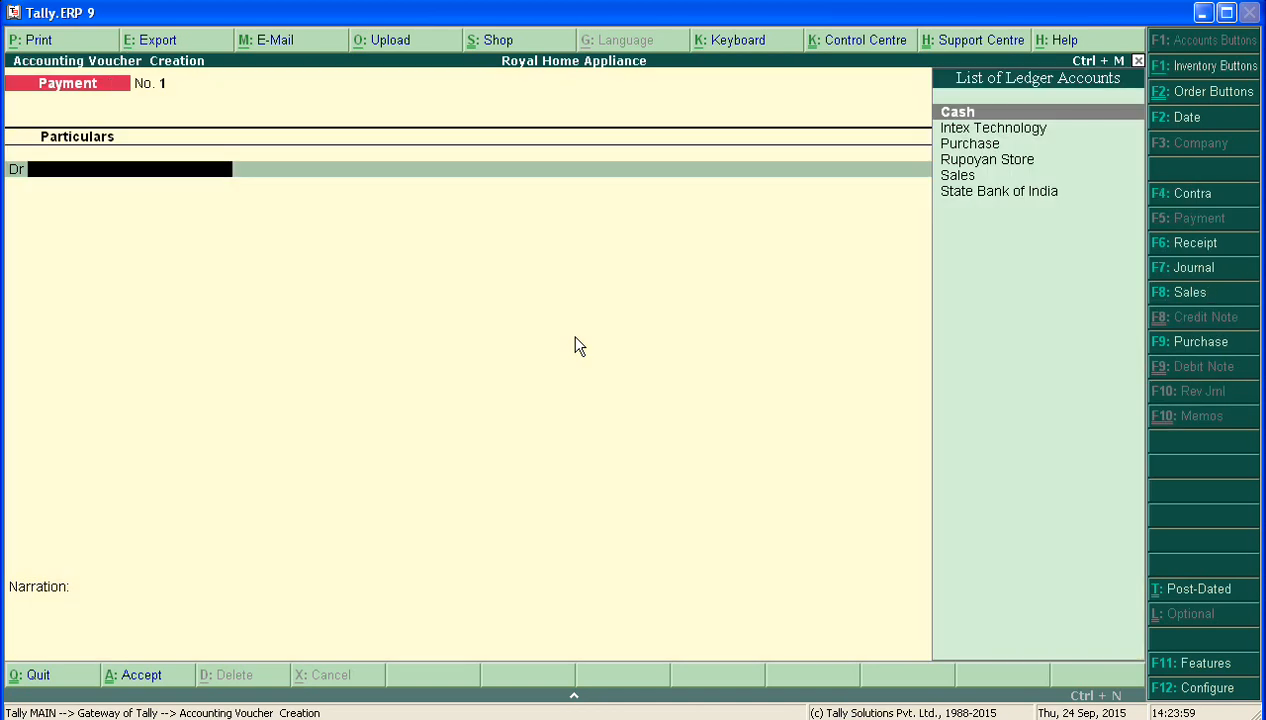